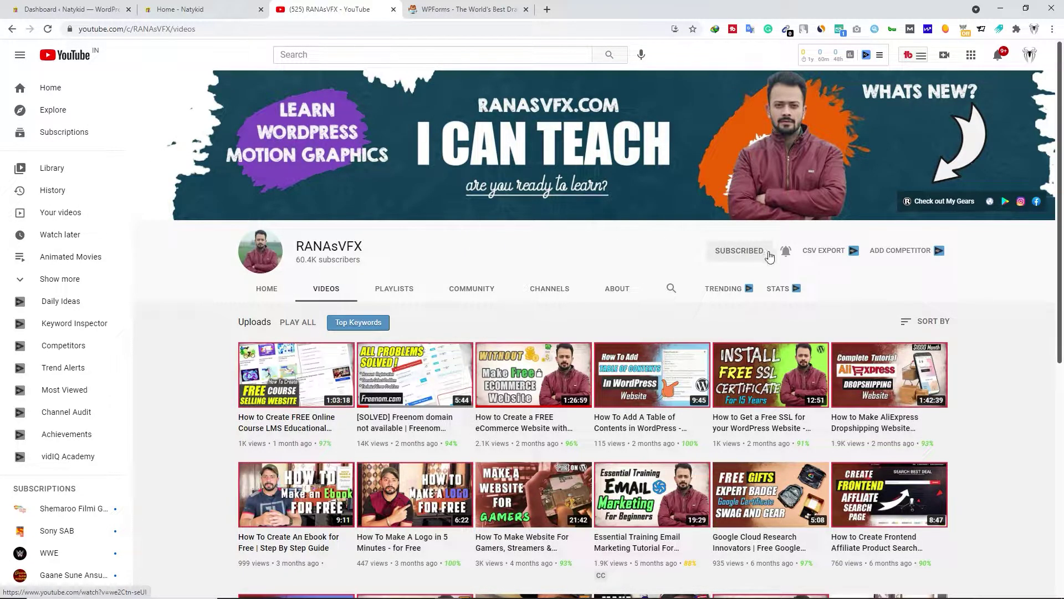
Check the channel's All/Personalized/None notification options, then close them.
{"action": "left_click", "coordinate": [787, 252]}
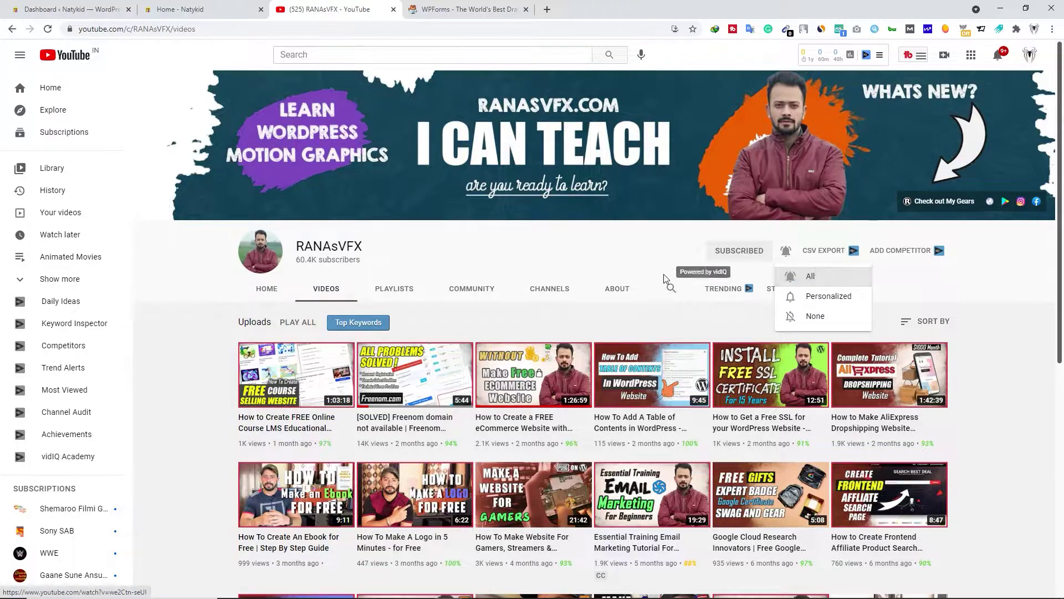
{"action": "left_click", "coordinate": [638, 267]}
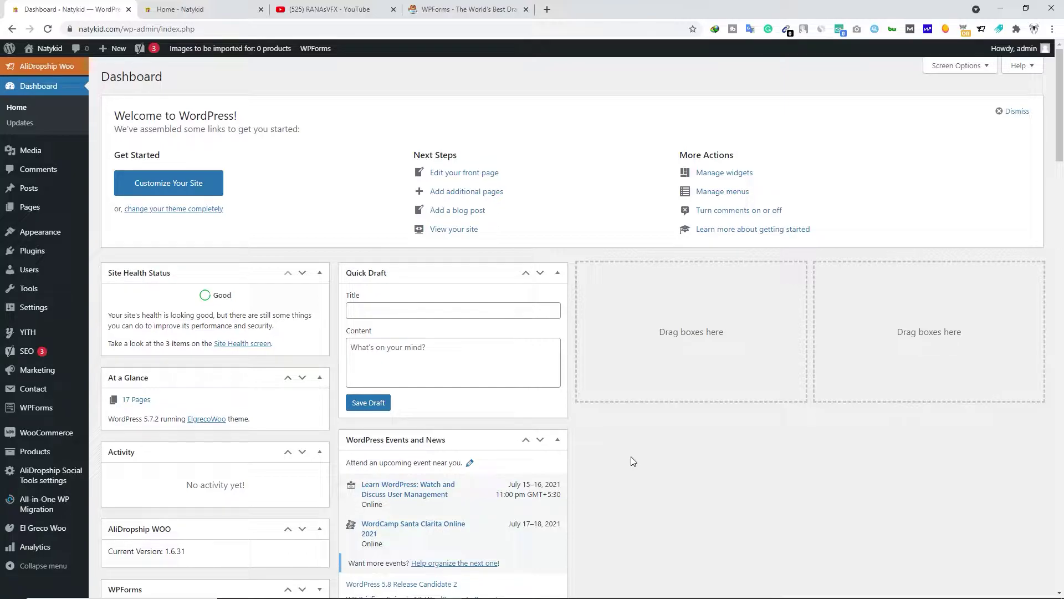
In General Settings, keep 'Anyone can register' with Subscriber as the default role, and save.
{"action": "mouse_move", "coordinate": [47, 311]}
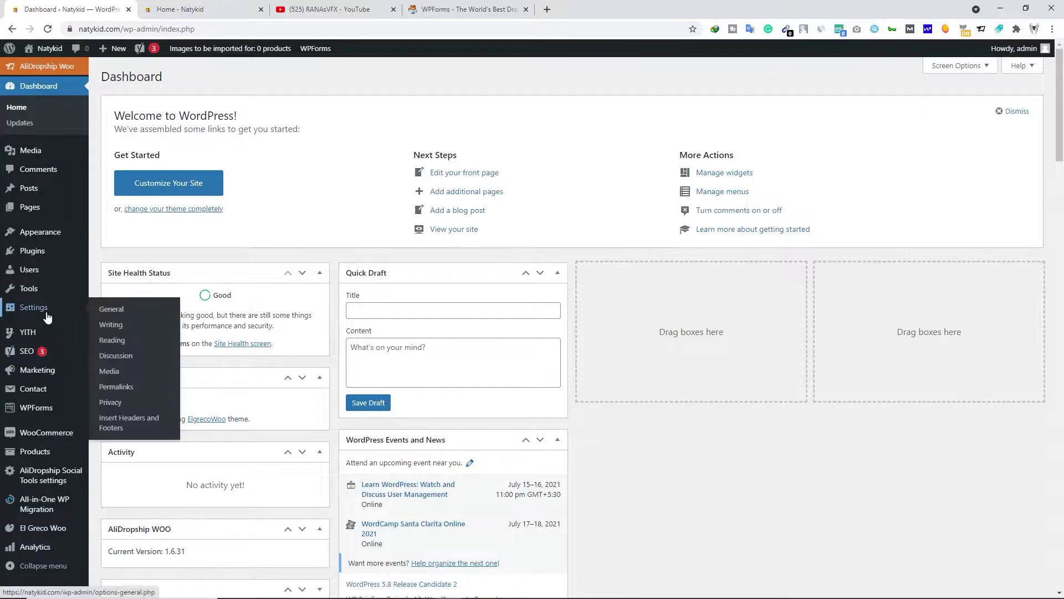
{"action": "left_click", "coordinate": [110, 315]}
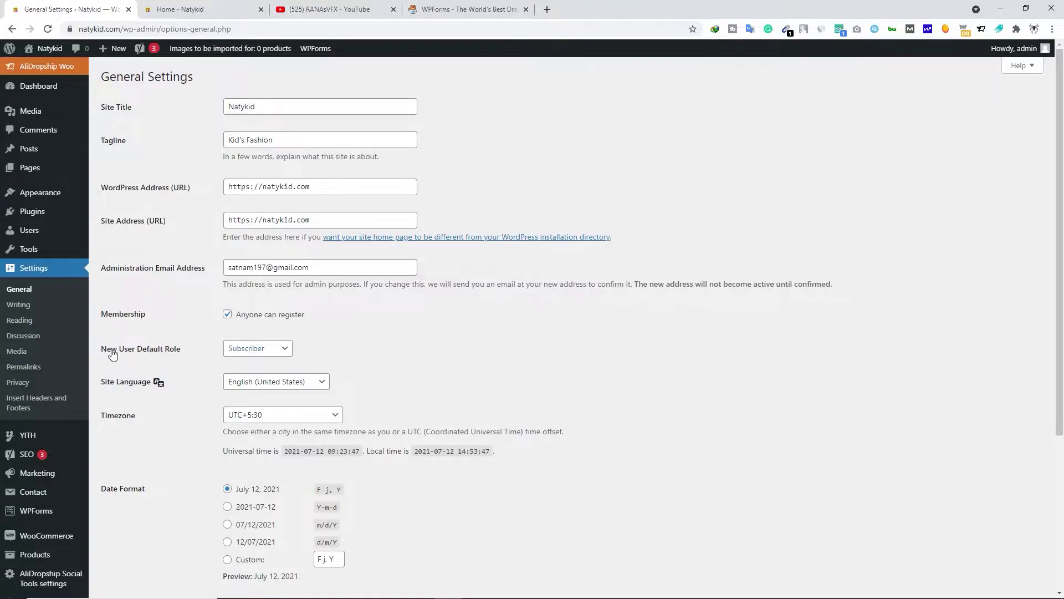
{"action": "left_click", "coordinate": [254, 355]}
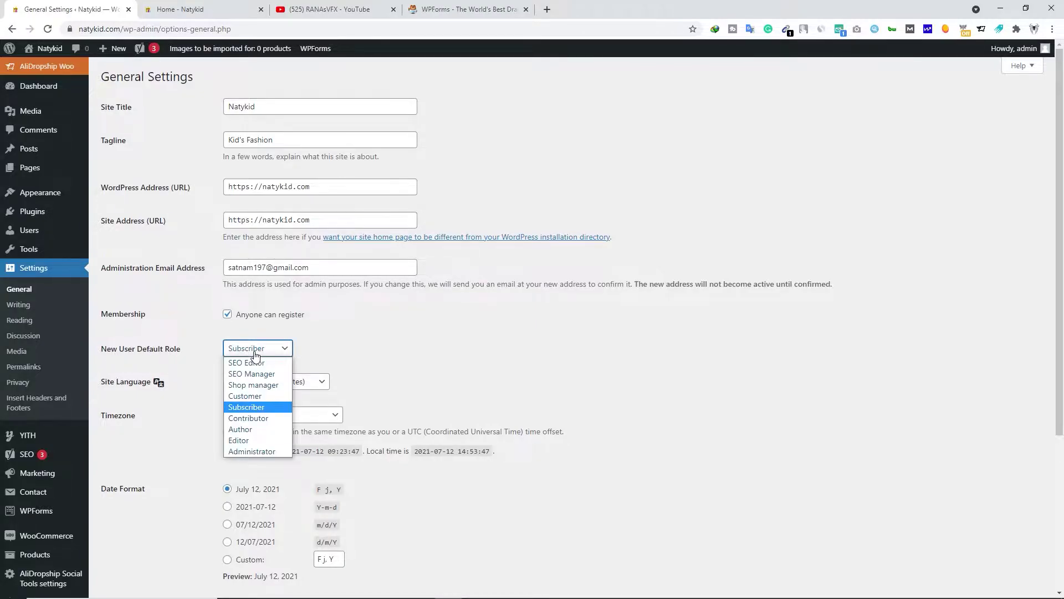
{"action": "left_click", "coordinate": [253, 410]}
{"action": "scroll", "coordinate": [188, 411], "scroll_direction": "down", "scroll_amount": 4}
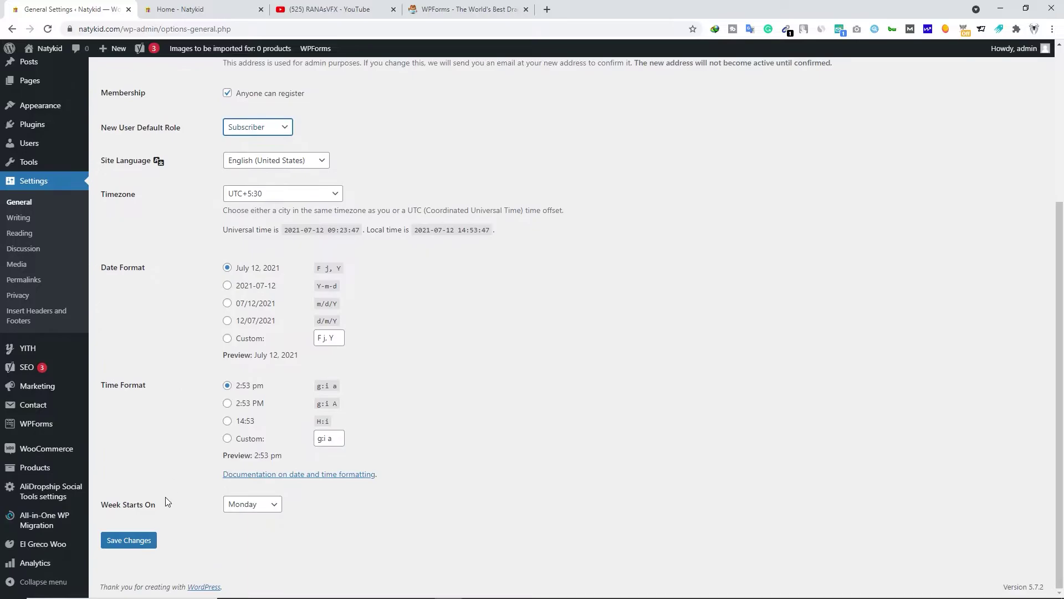
{"action": "left_click", "coordinate": [137, 545]}
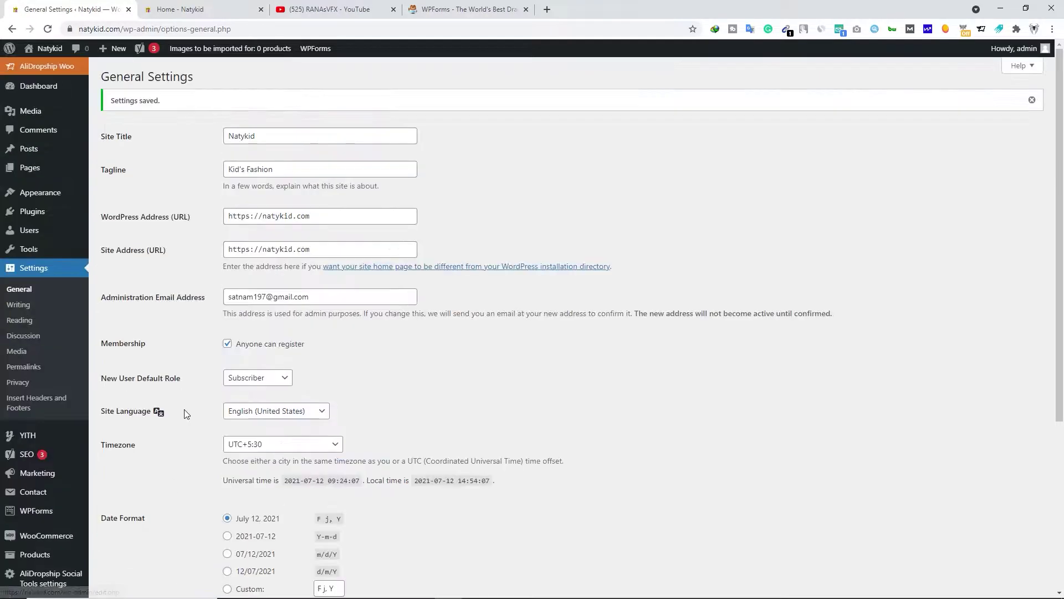
Return to the Dashboard, then scroll through the Natykid storefront homepage.
{"action": "left_click", "coordinate": [49, 92]}
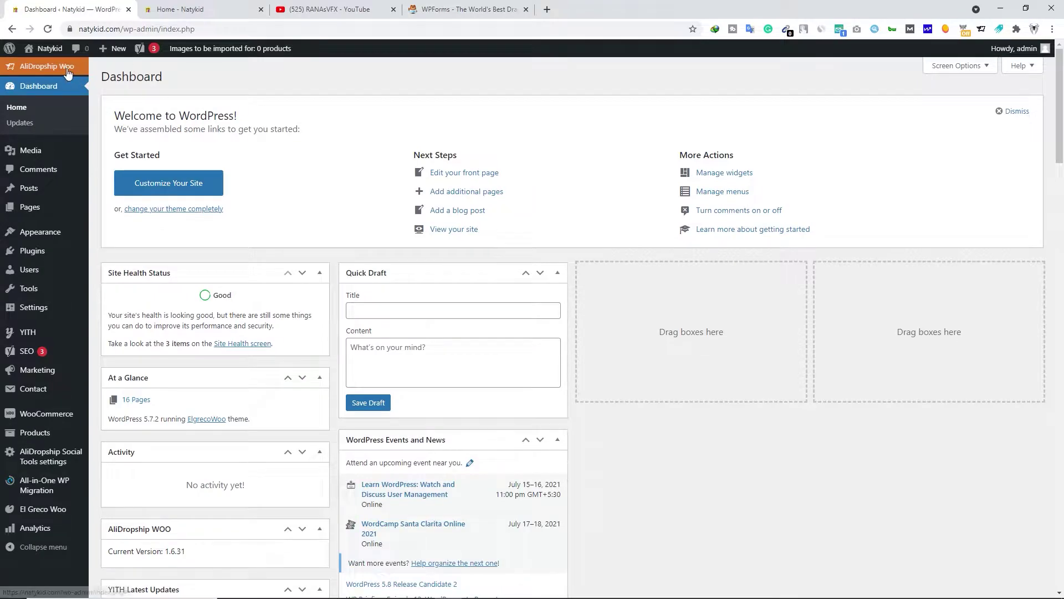
{"action": "left_click", "coordinate": [233, 9]}
{"action": "scroll", "coordinate": [289, 188], "scroll_direction": "down", "scroll_amount": 3}
{"action": "scroll", "coordinate": [299, 194], "scroll_direction": "down", "scroll_amount": 20}
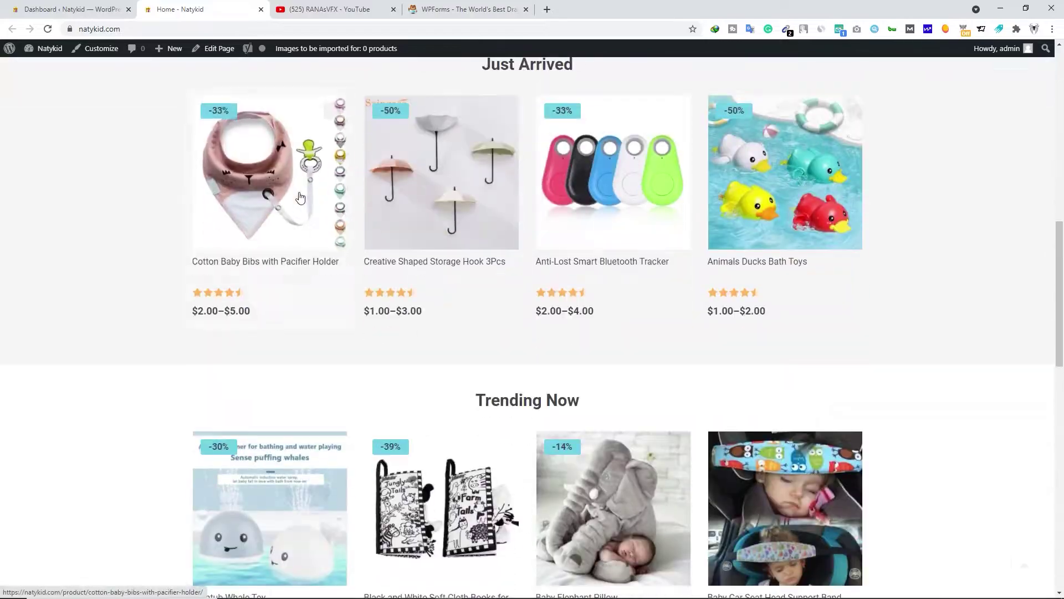
{"action": "scroll", "coordinate": [299, 198], "scroll_direction": "up", "scroll_amount": 12}
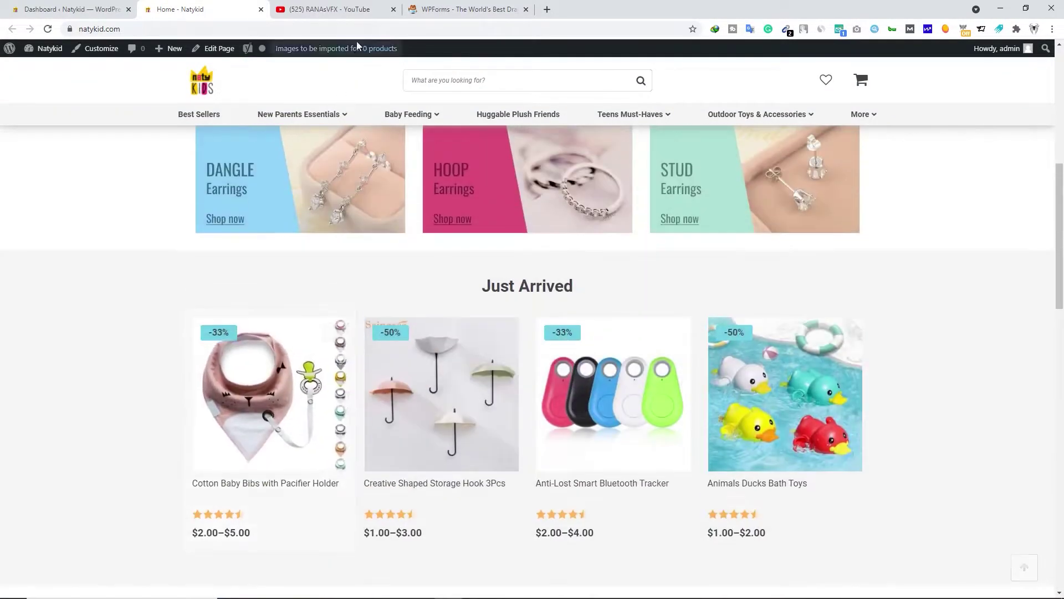
Glance at the YouTube tab, browse the storefront again, and return to the WordPress Dashboard.
{"action": "left_click", "coordinate": [334, 8]}
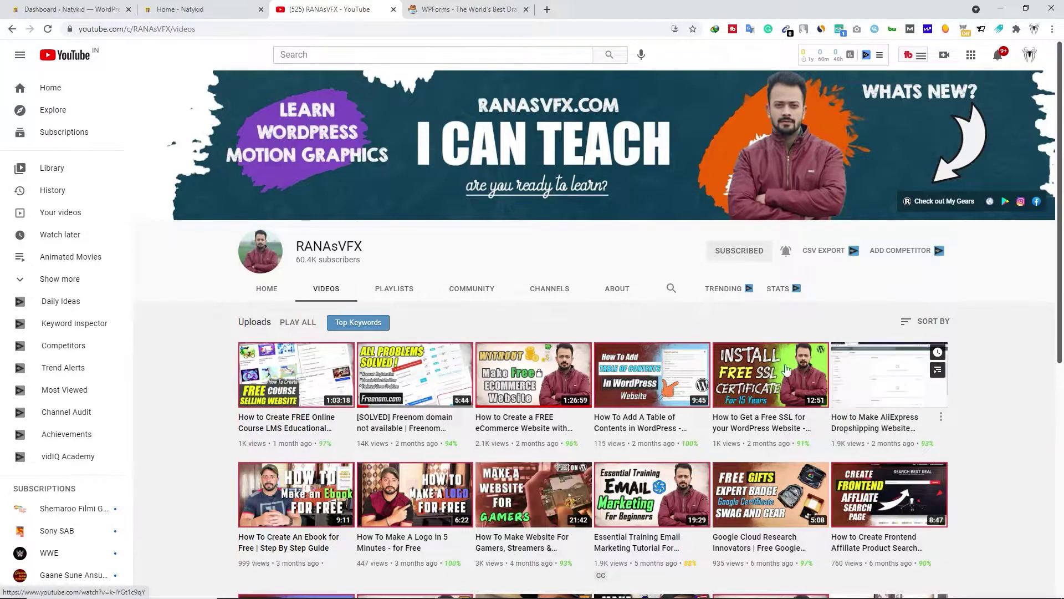
{"action": "left_click", "coordinate": [183, 10]}
{"action": "scroll", "coordinate": [404, 373], "scroll_direction": "down", "scroll_amount": 2}
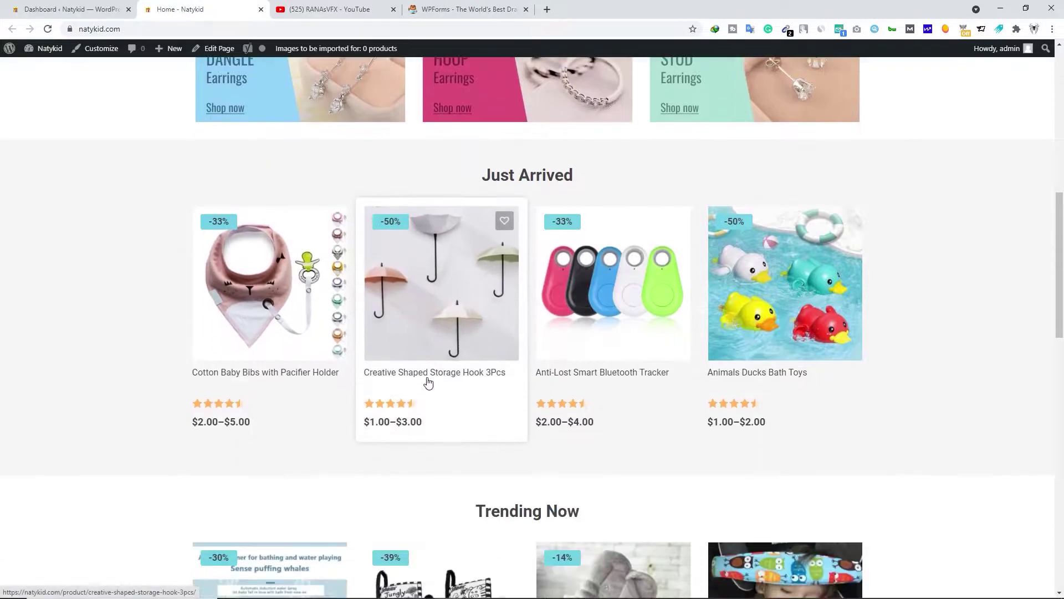
{"action": "scroll", "coordinate": [287, 342], "scroll_direction": "up", "scroll_amount": 10}
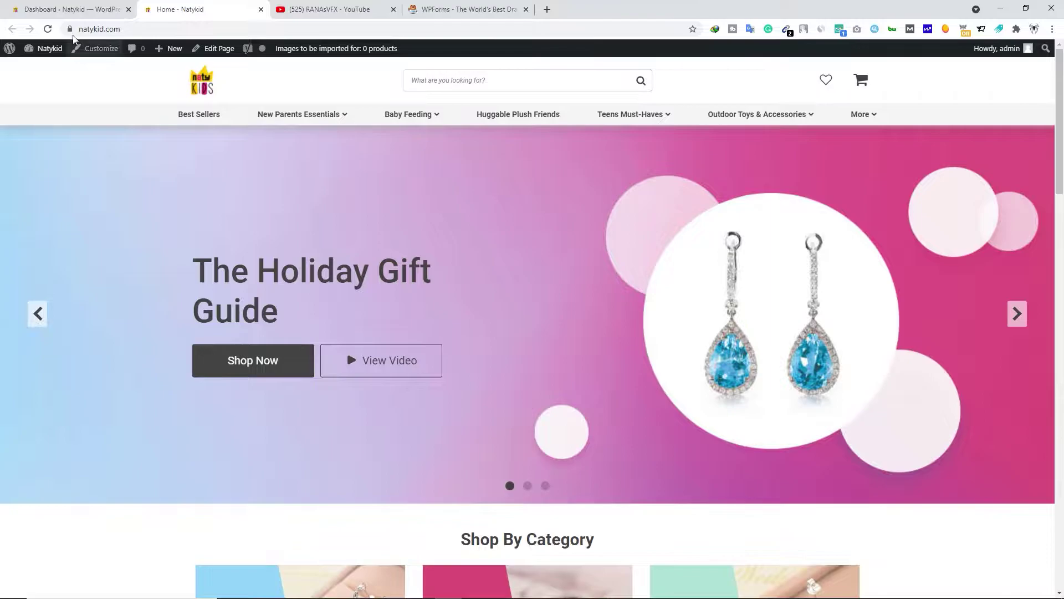
{"action": "left_click", "coordinate": [76, 10]}
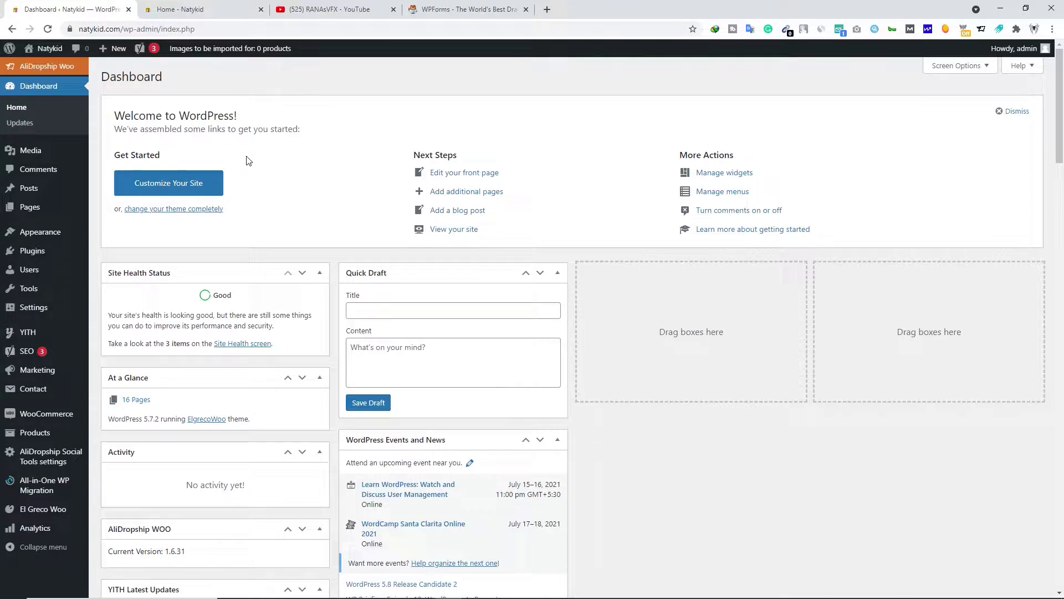
Browse the WPForms Pricing page's Elite, Pro, Plus and Basic yearly plans.
{"action": "left_click", "coordinate": [479, 10]}
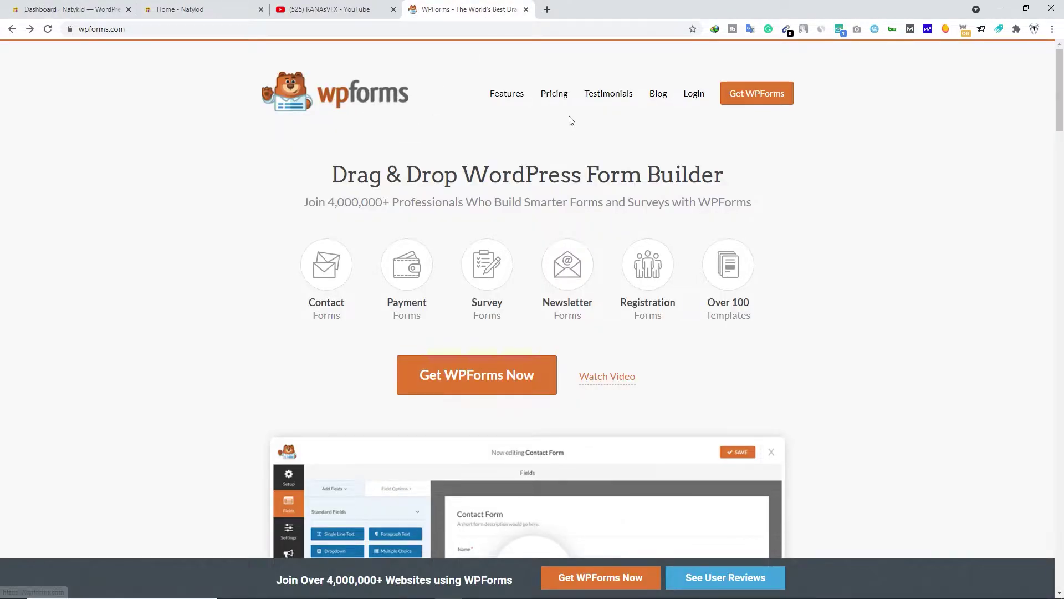
{"action": "left_click", "coordinate": [554, 93]}
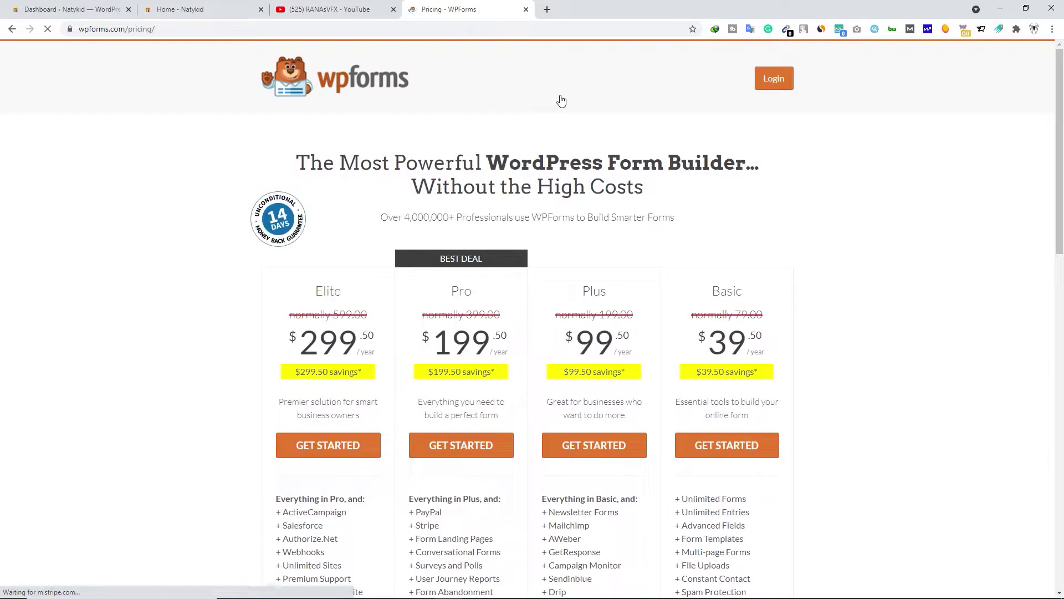
{"action": "scroll", "coordinate": [453, 342], "scroll_direction": "down", "scroll_amount": 3}
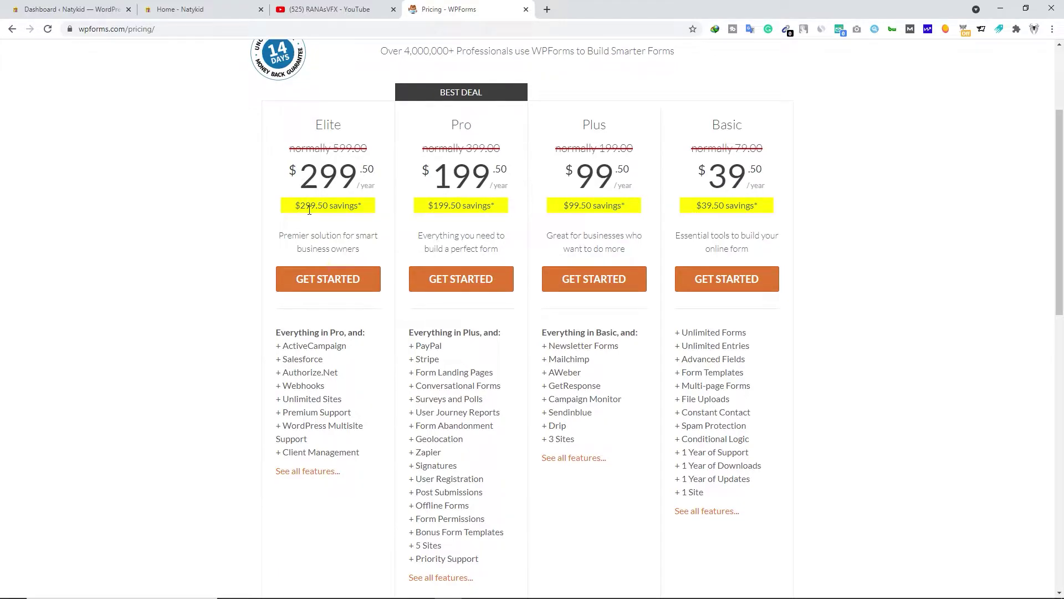
{"action": "scroll", "coordinate": [331, 103], "scroll_direction": "up", "scroll_amount": 3}
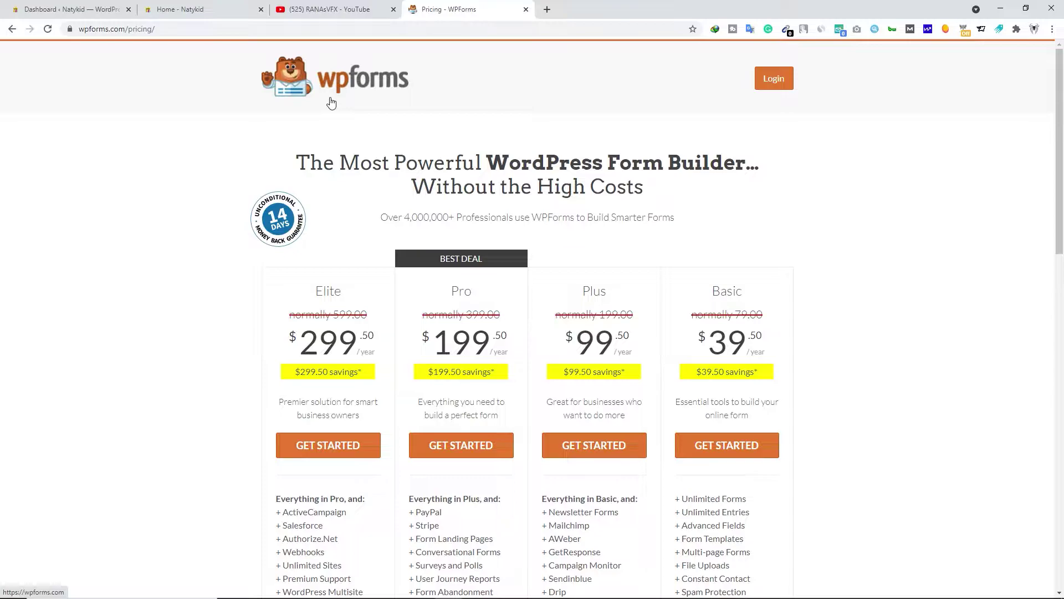
Log into the WPForms account with the account password.
{"action": "left_click", "coordinate": [776, 86]}
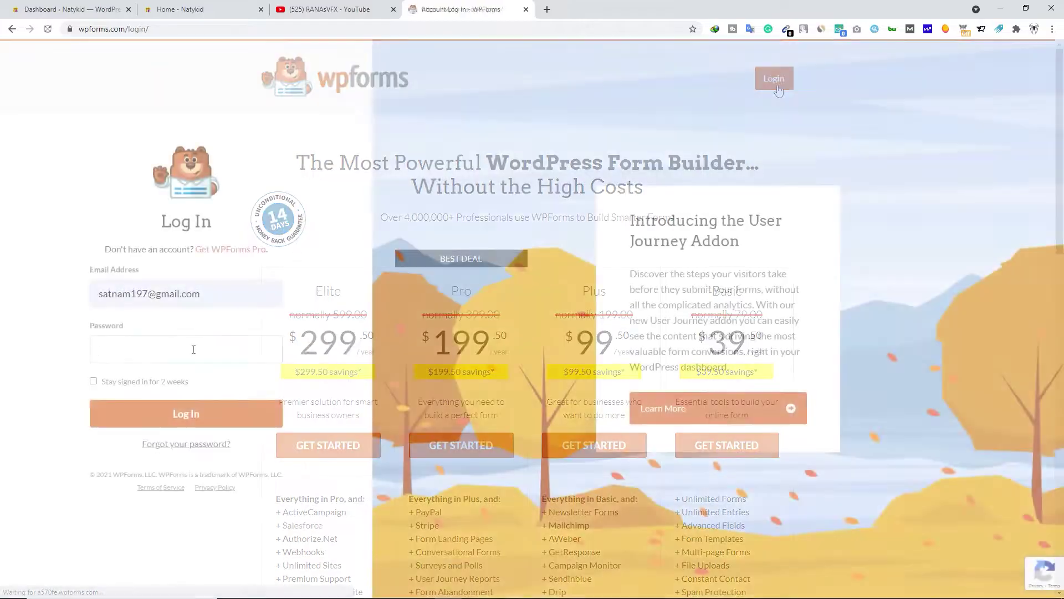
{"action": "left_click", "coordinate": [193, 349]}
{"action": "type", "text": "********"}
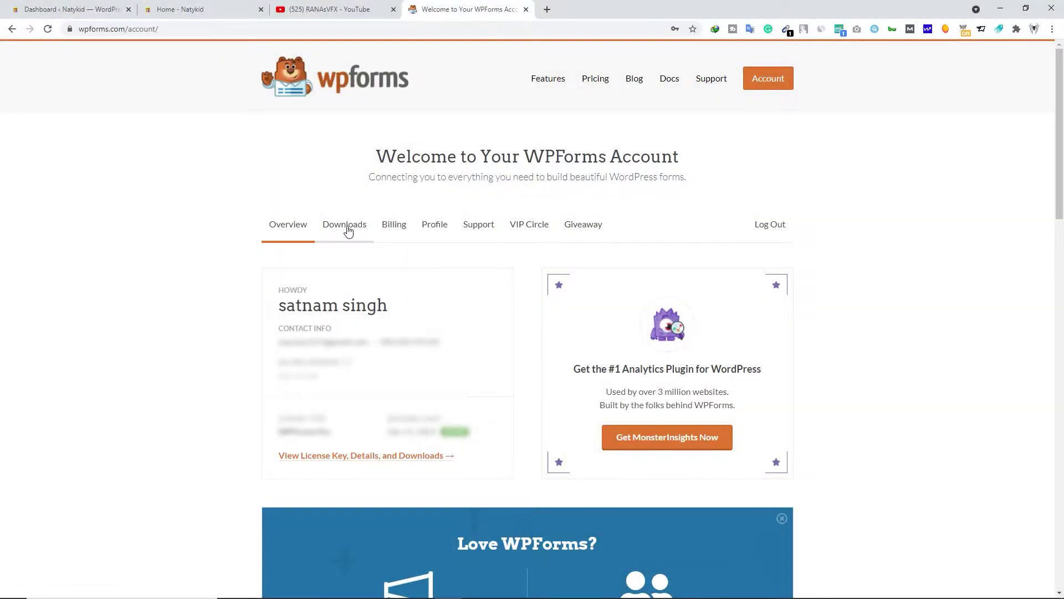
On the Downloads page, download WPForms Pro and copy the license key.
{"action": "left_click", "coordinate": [347, 228]}
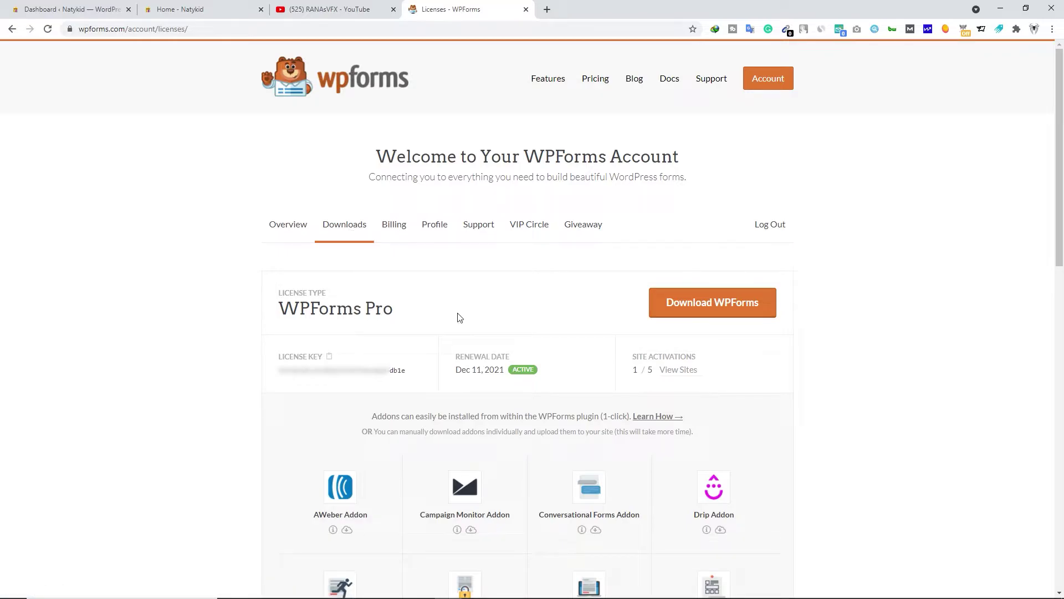
{"action": "left_click", "coordinate": [720, 304]}
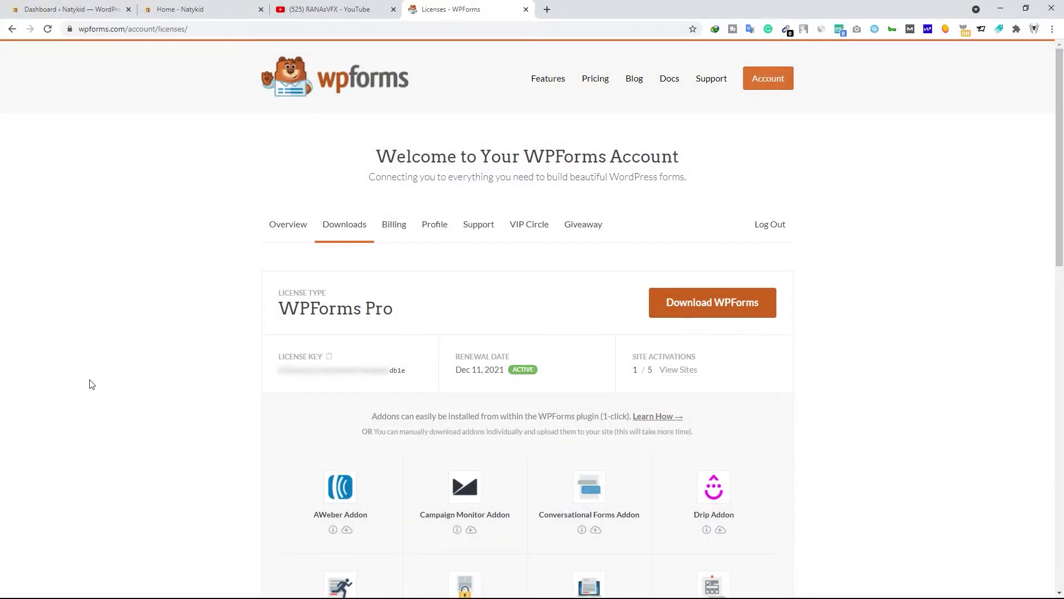
{"action": "left_click", "coordinate": [329, 358]}
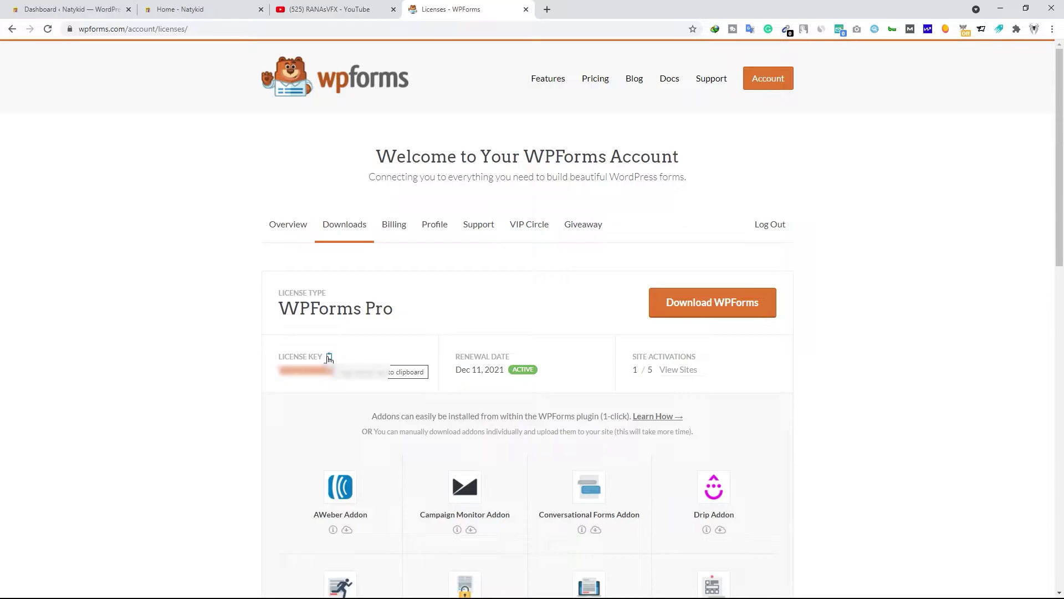
Go to Plugins > Add New > Upload Plugin and supply the wpforms.zip file.
{"action": "left_click", "coordinate": [86, 10]}
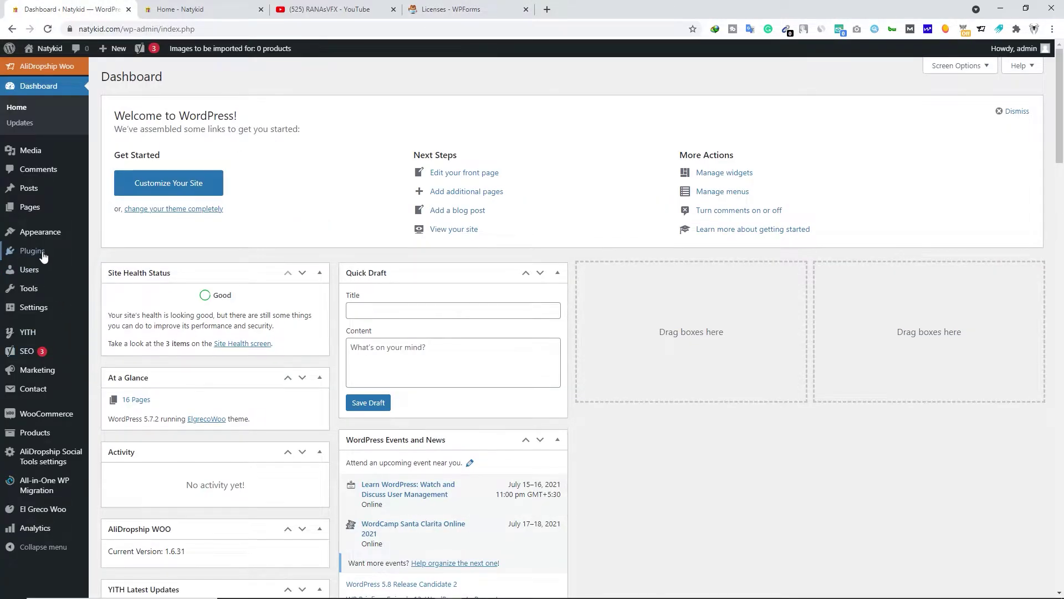
{"action": "mouse_move", "coordinate": [43, 255]}
{"action": "left_click", "coordinate": [131, 269]}
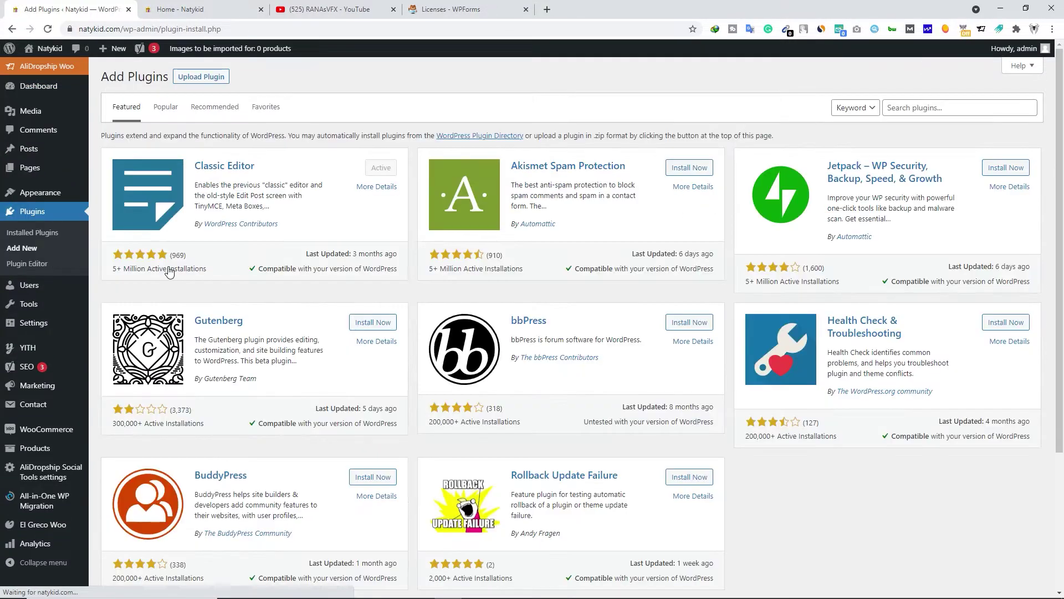
{"action": "left_click", "coordinate": [204, 77]}
{"action": "key", "text": "alt+Tab"}
{"action": "left_click_drag", "start_coordinate": [766, 229], "coordinate": [501, 178]}
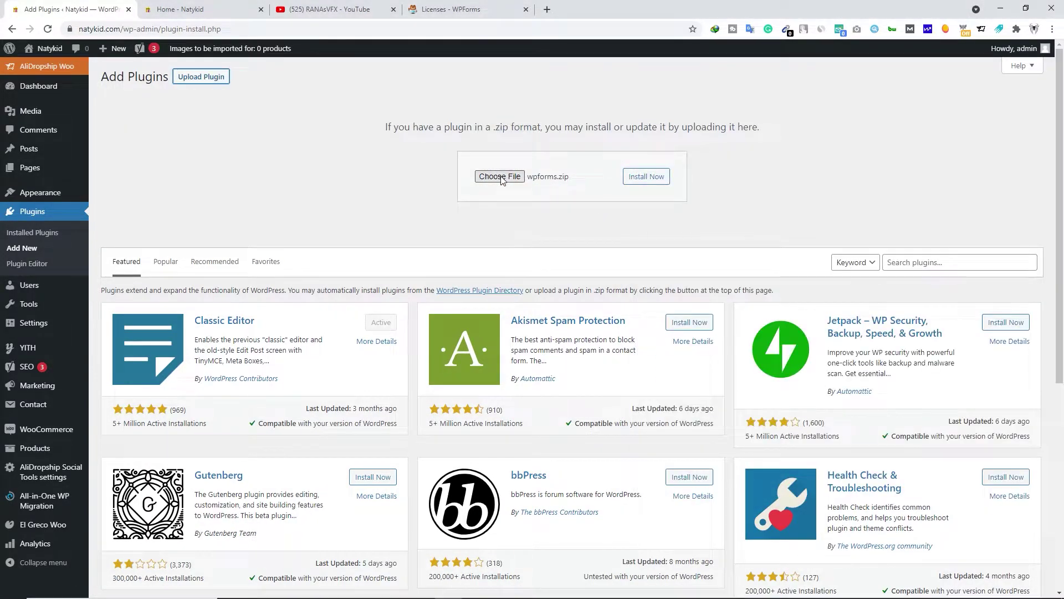
Install and activate the uploaded WPForms plugin.
{"action": "left_click", "coordinate": [657, 181]}
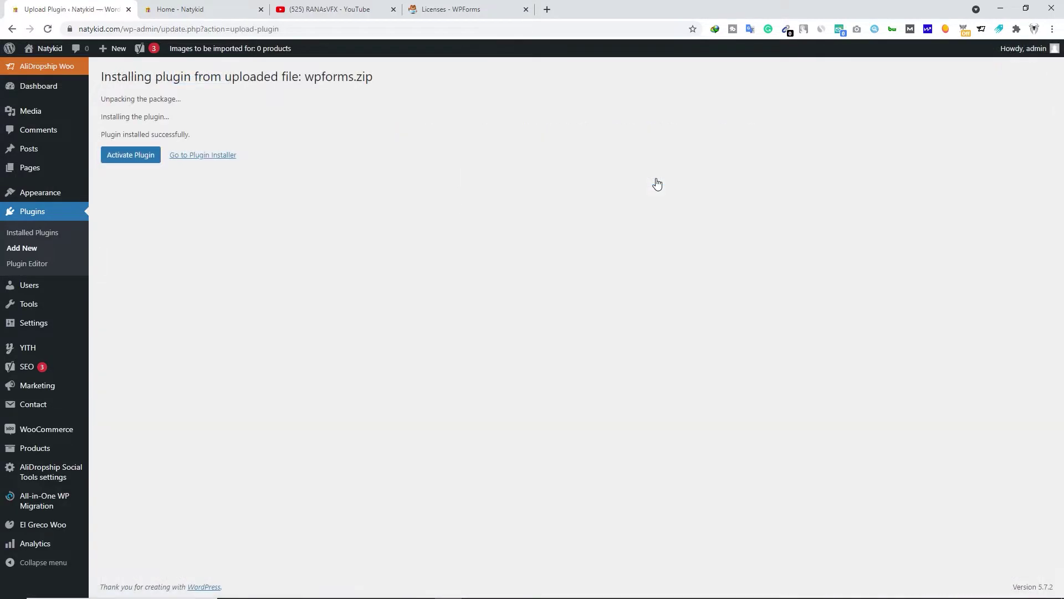
{"action": "left_click", "coordinate": [124, 158]}
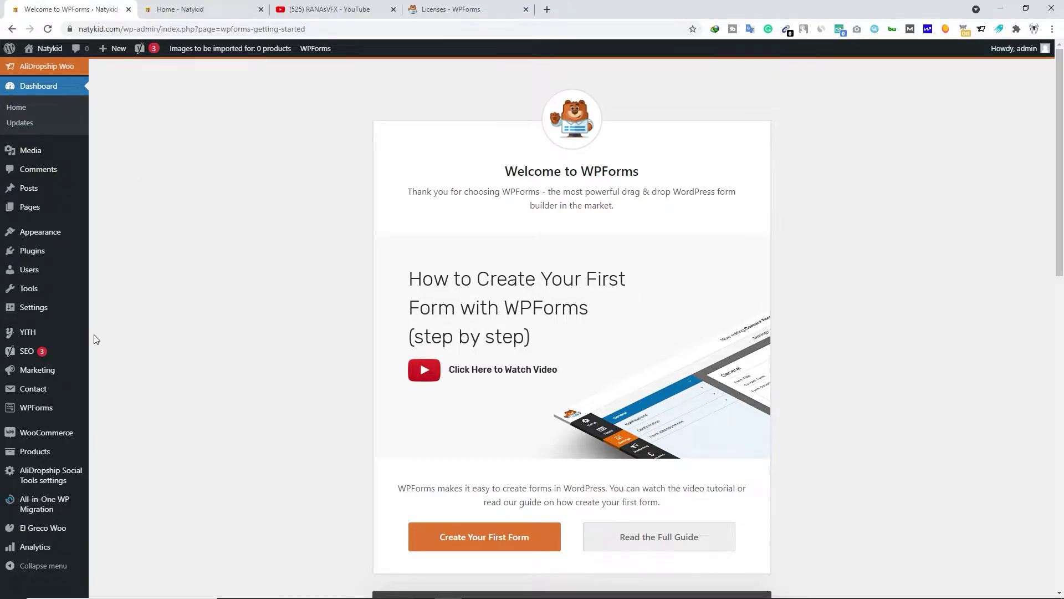
{"action": "mouse_move", "coordinate": [53, 413]}
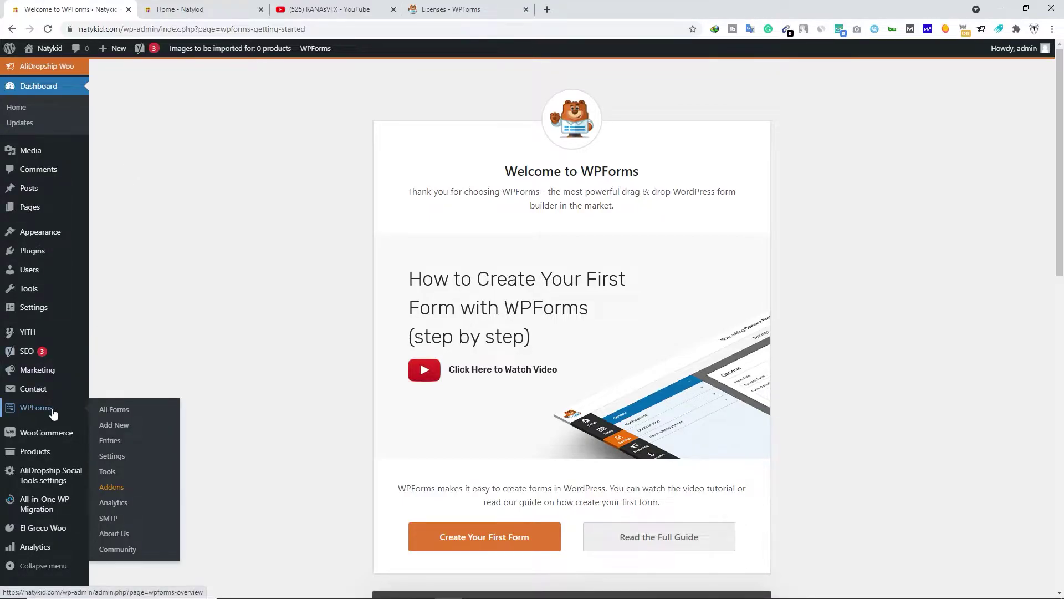
Paste the copied license key into WPForms Settings, verify it, and dismiss the congratulations message.
{"action": "left_click", "coordinate": [111, 456]}
{"action": "left_click", "coordinate": [228, 236]}
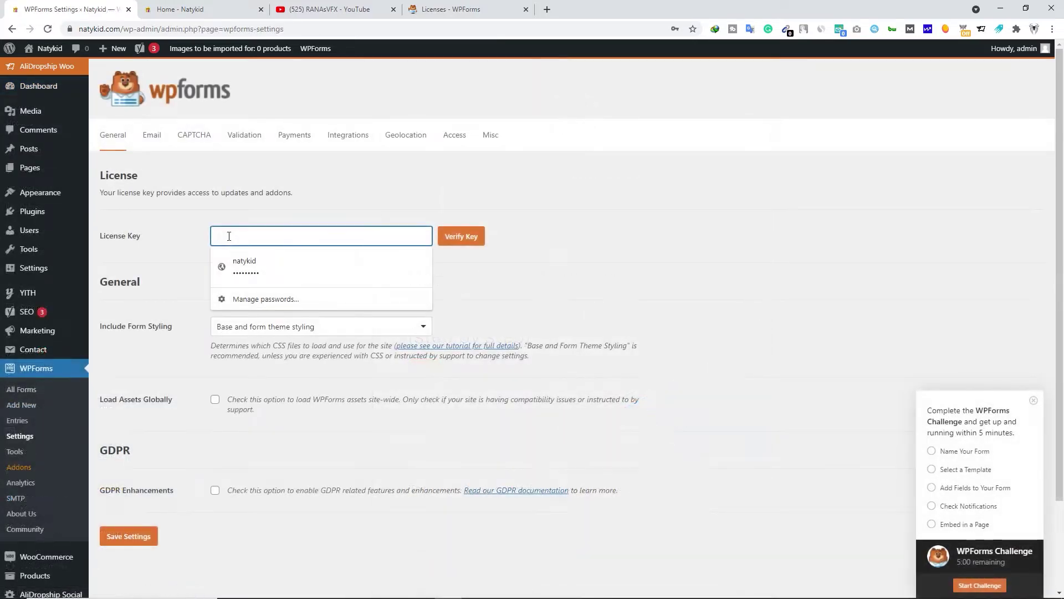
{"action": "key", "text": "ctrl+v"}
{"action": "left_click", "coordinate": [471, 242]}
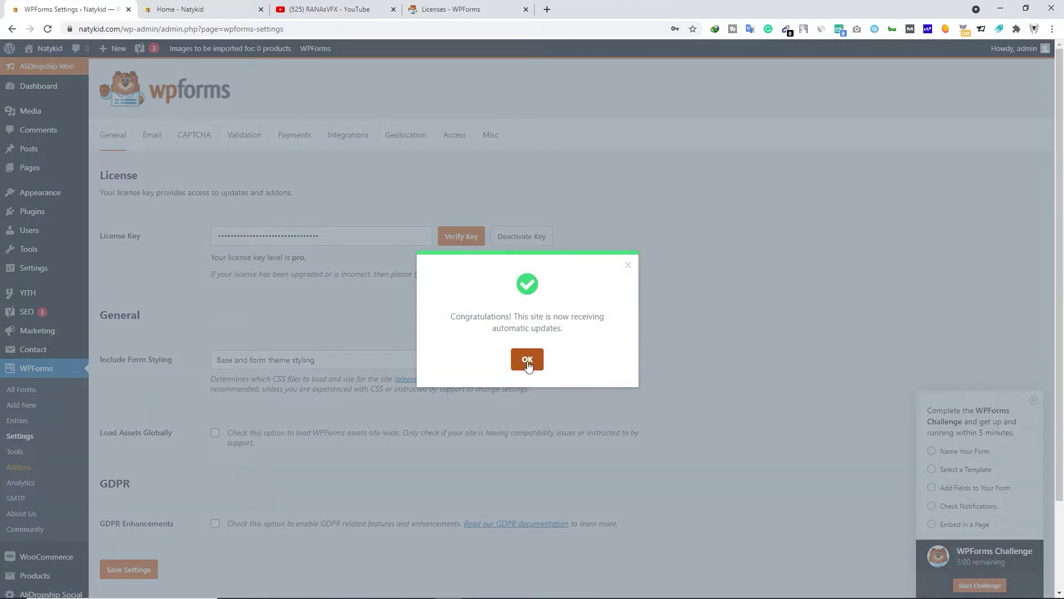
{"action": "left_click", "coordinate": [527, 360]}
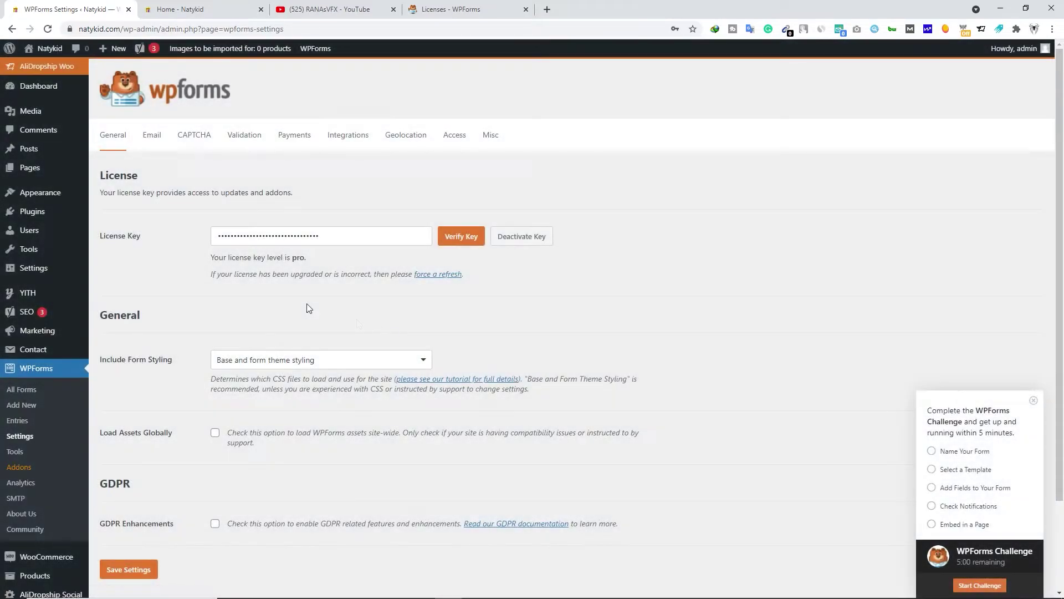
Install and activate the User Registration Addon from WPForms Addons, then start a new form.
{"action": "left_click", "coordinate": [25, 473]}
{"action": "scroll", "coordinate": [491, 355], "scroll_direction": "down", "scroll_amount": 2}
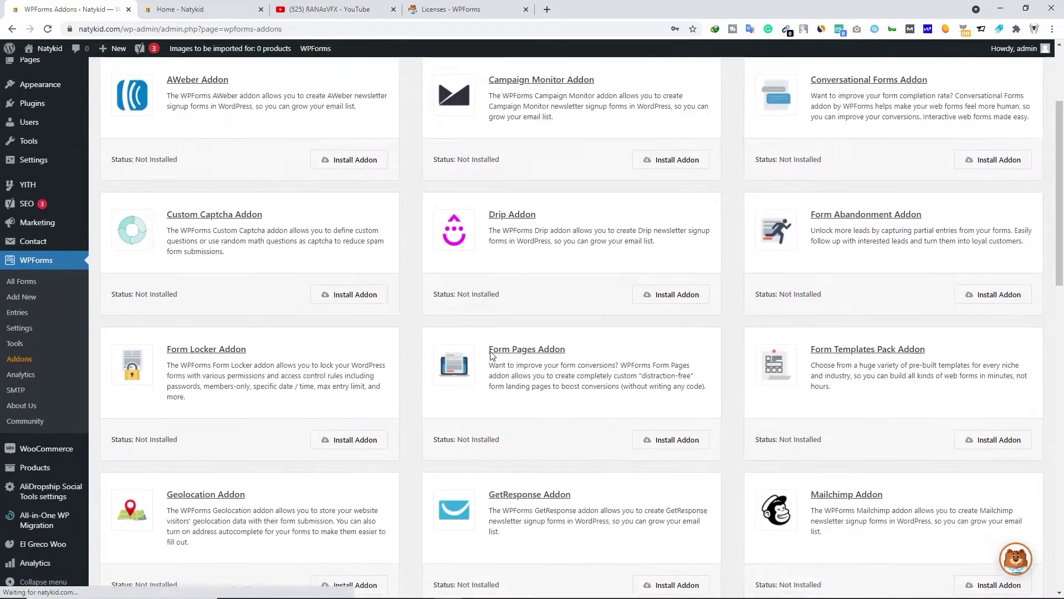
{"action": "scroll", "coordinate": [491, 355], "scroll_direction": "down", "scroll_amount": 5}
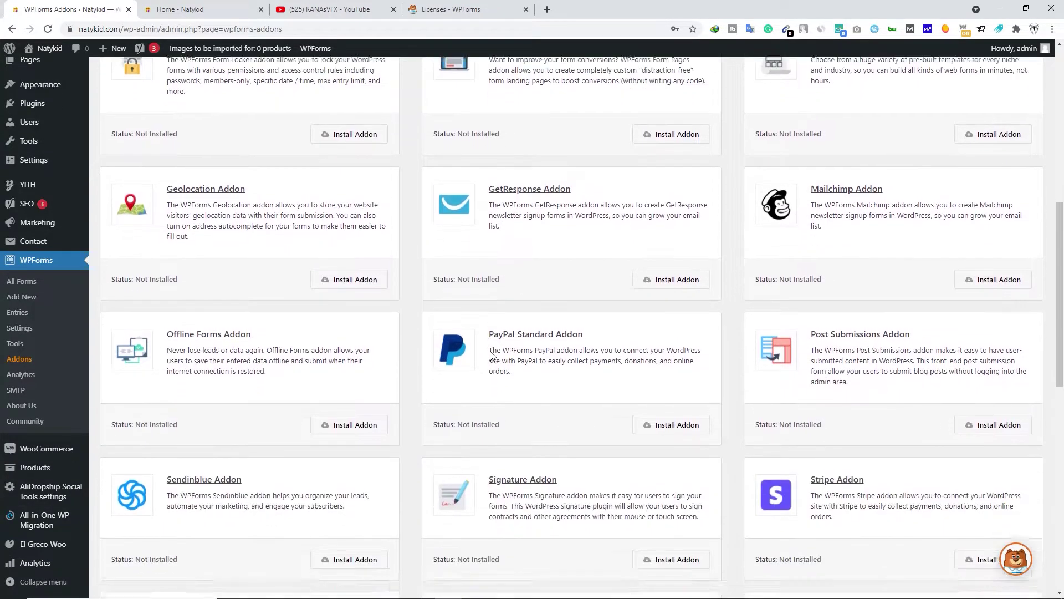
{"action": "scroll", "coordinate": [491, 355], "scroll_direction": "down", "scroll_amount": 3}
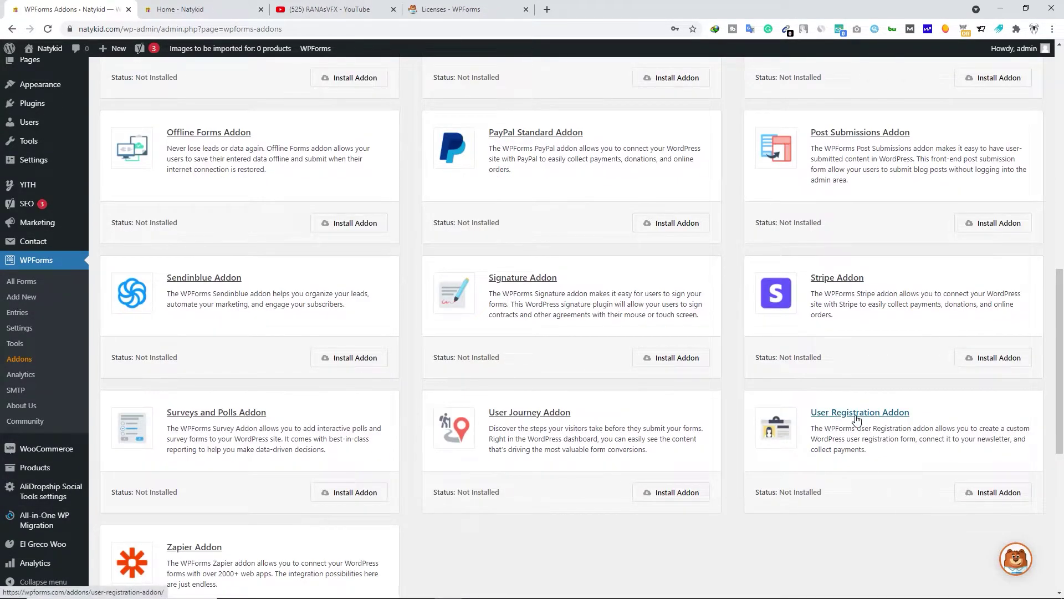
{"action": "left_click", "coordinate": [998, 497]}
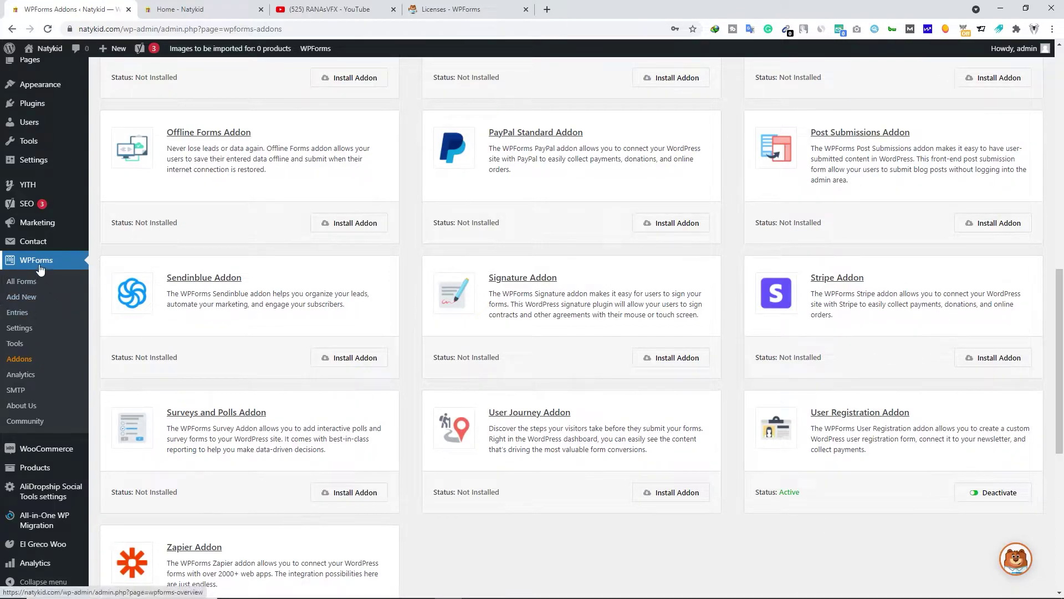
{"action": "left_click", "coordinate": [34, 300]}
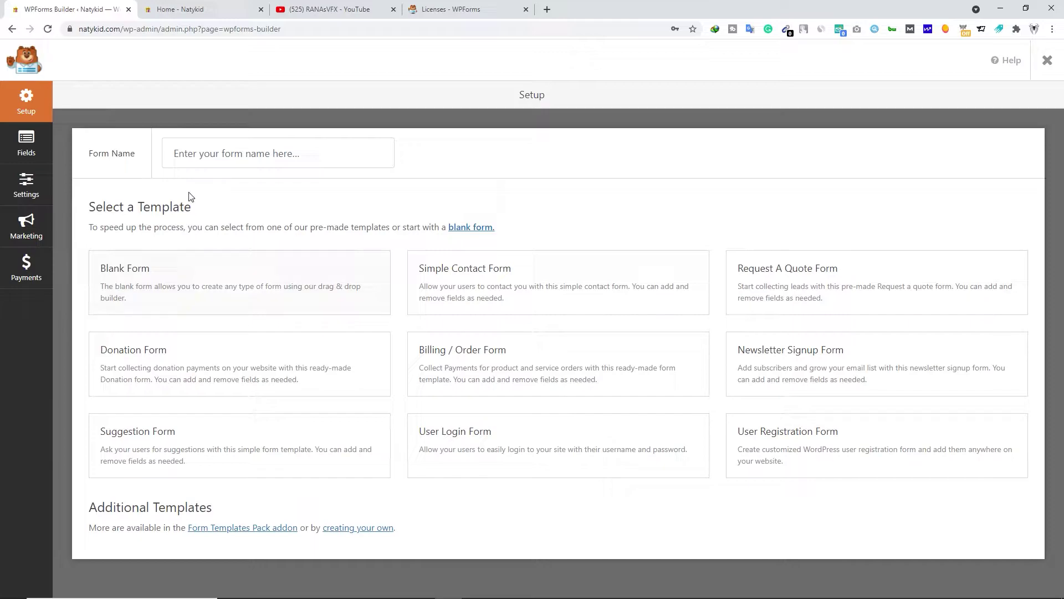
Name the form 'Login Page' and create it from the User Login Form template.
{"action": "left_click", "coordinate": [203, 152]}
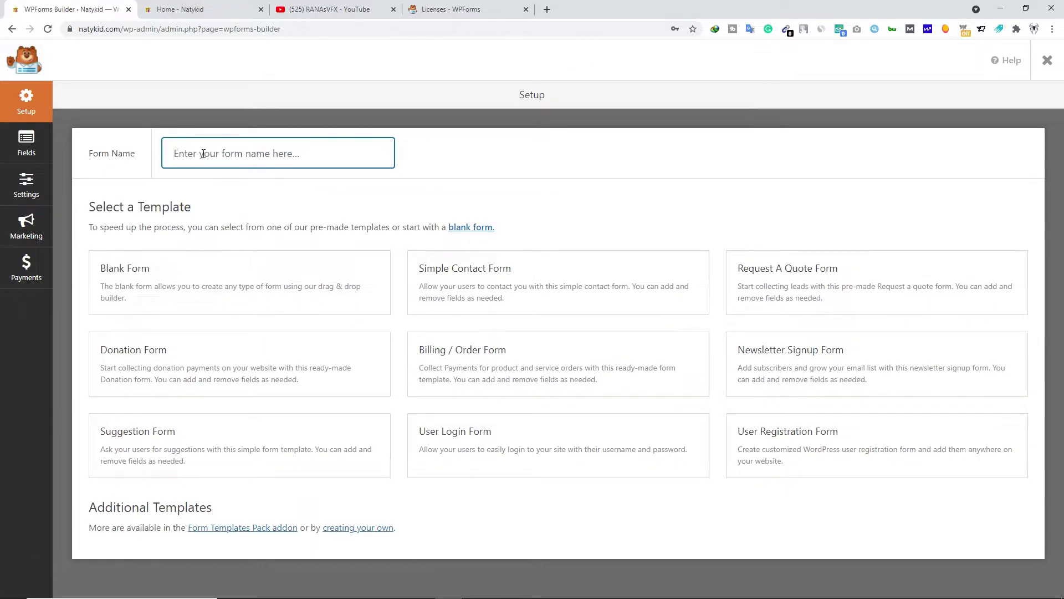
{"action": "type", "text": "Login Page"}
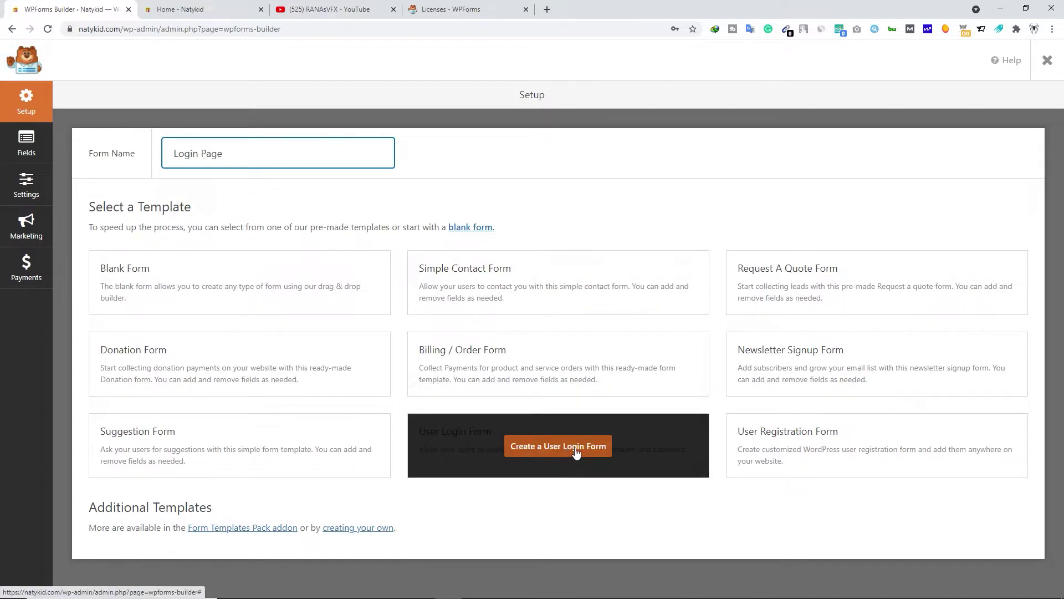
{"action": "left_click", "coordinate": [577, 452]}
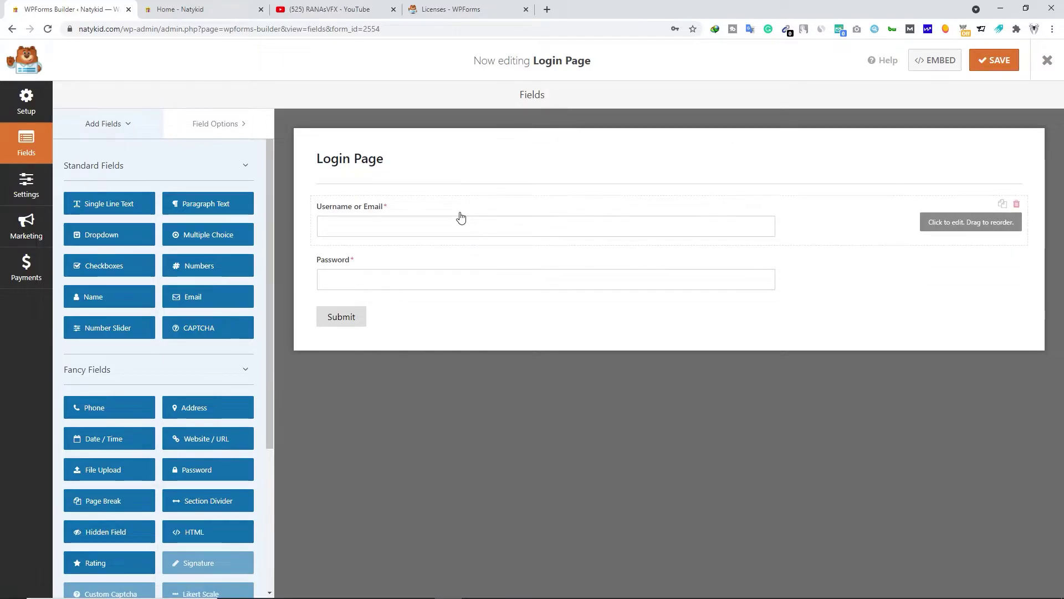
{"action": "left_click", "coordinate": [46, 191]}
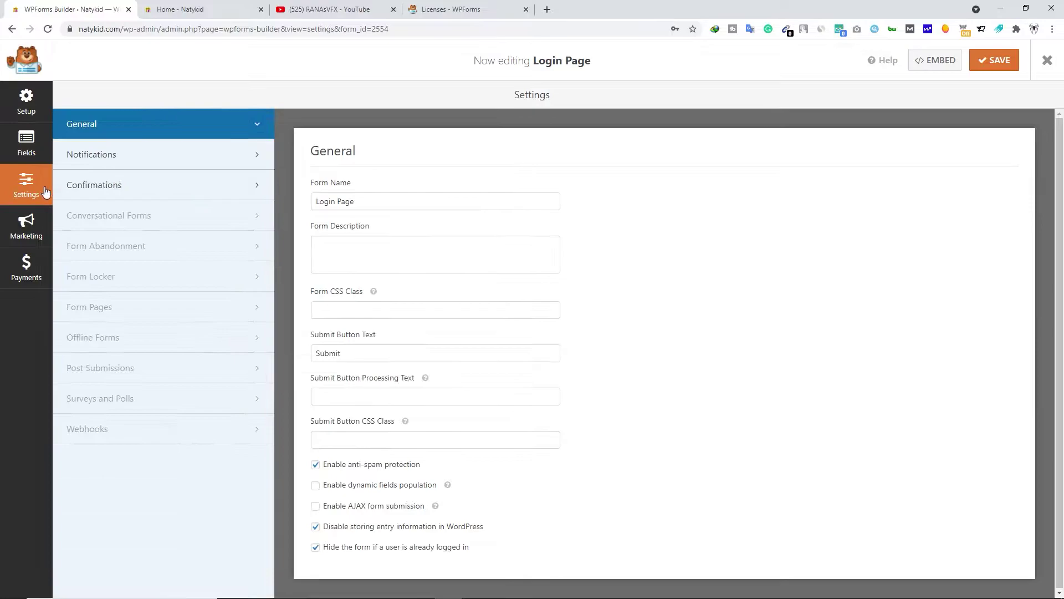
{"action": "left_click", "coordinate": [157, 195]}
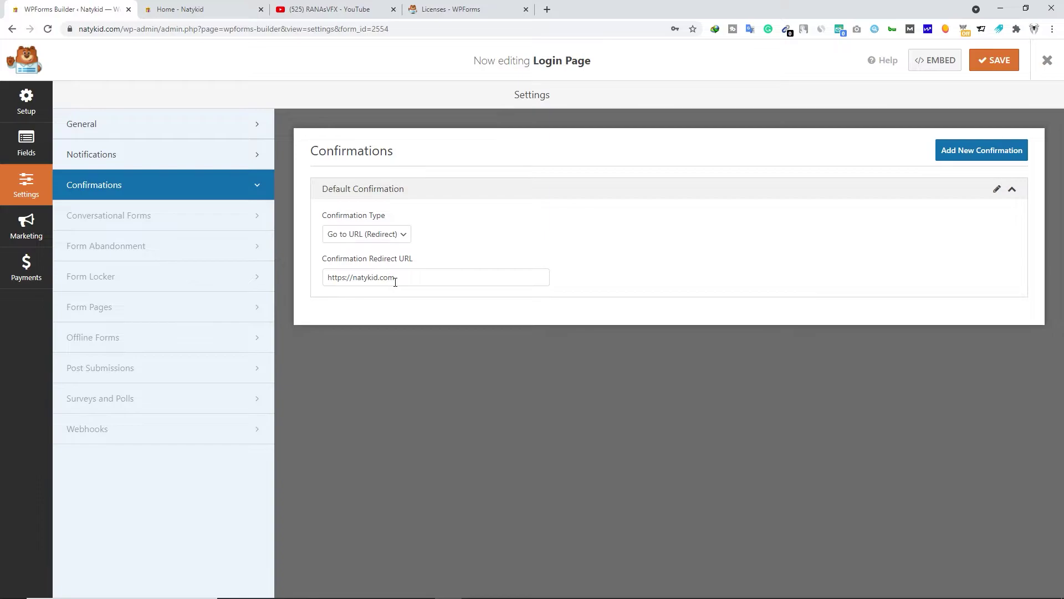
{"action": "left_click", "coordinate": [380, 237]}
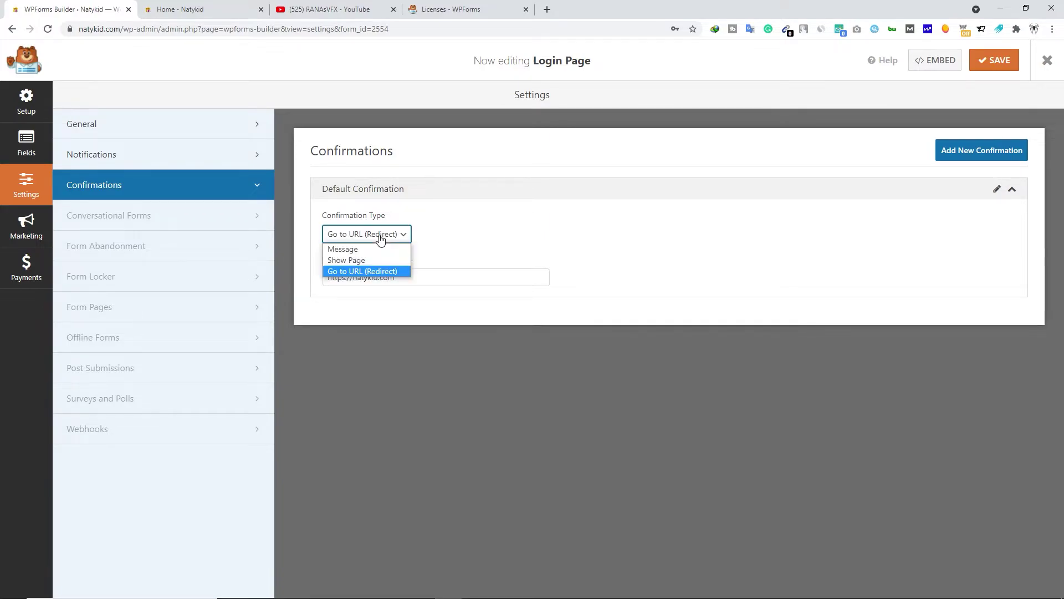
{"action": "left_click", "coordinate": [350, 261]}
{"action": "left_click", "coordinate": [393, 271]}
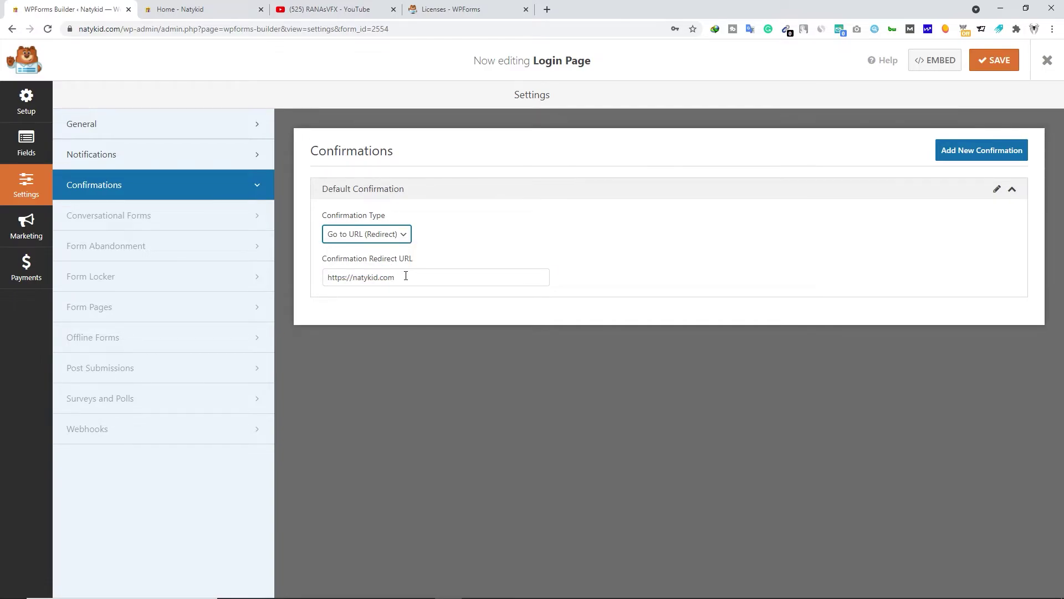
{"action": "left_click_drag", "start_coordinate": [405, 275], "coordinate": [326, 277]}
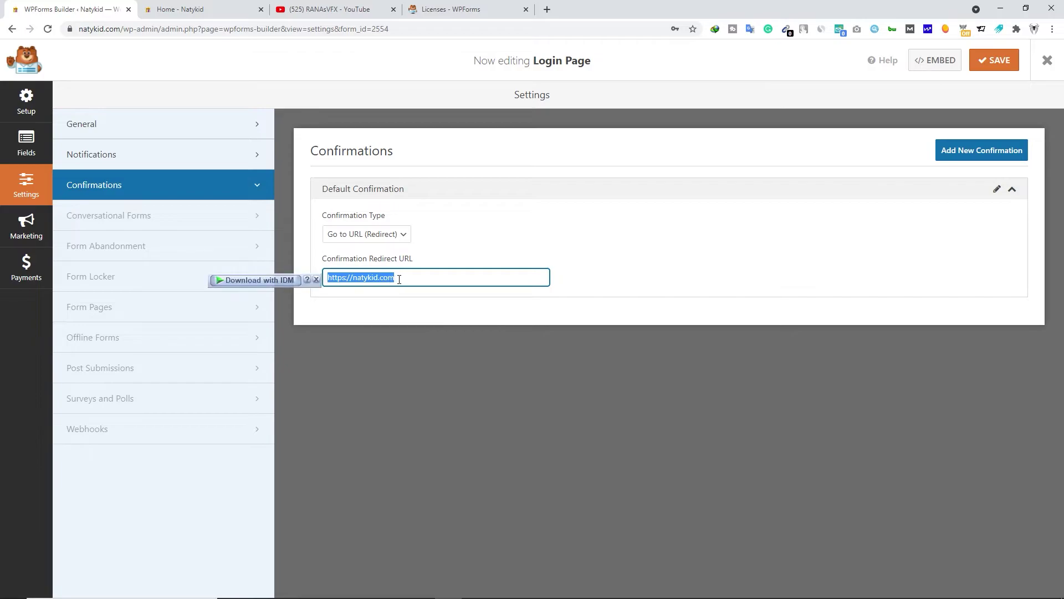
{"action": "key", "text": "Right"}
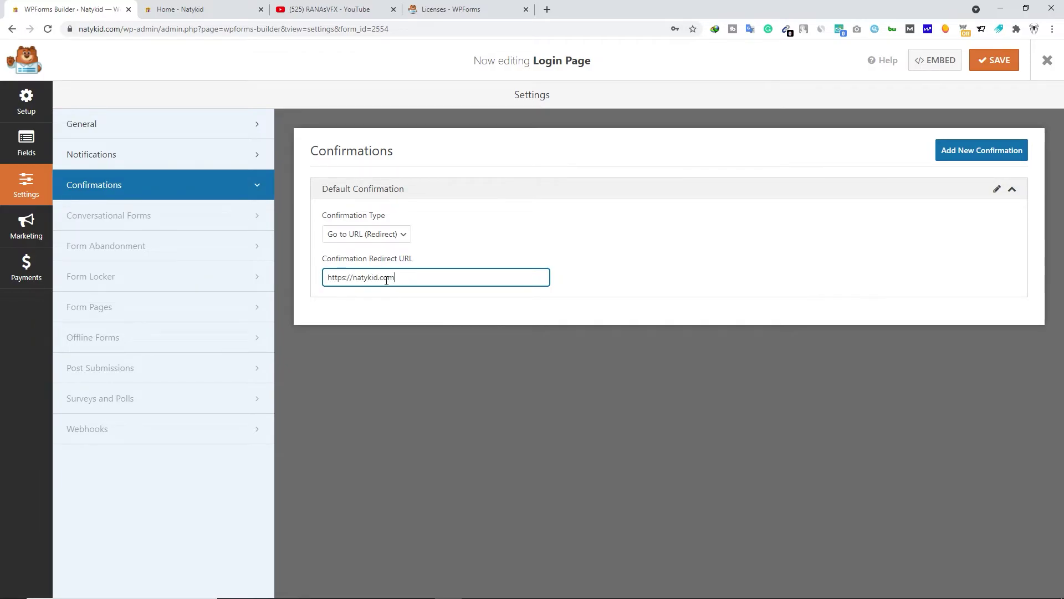
{"action": "left_click", "coordinate": [1000, 67]}
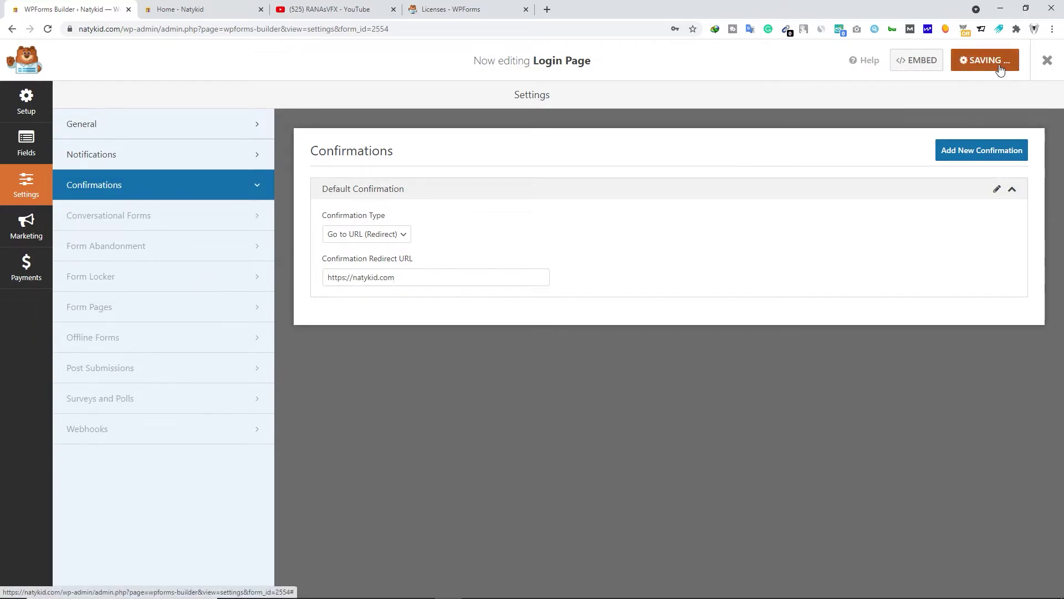
{"action": "left_click", "coordinate": [1047, 61]}
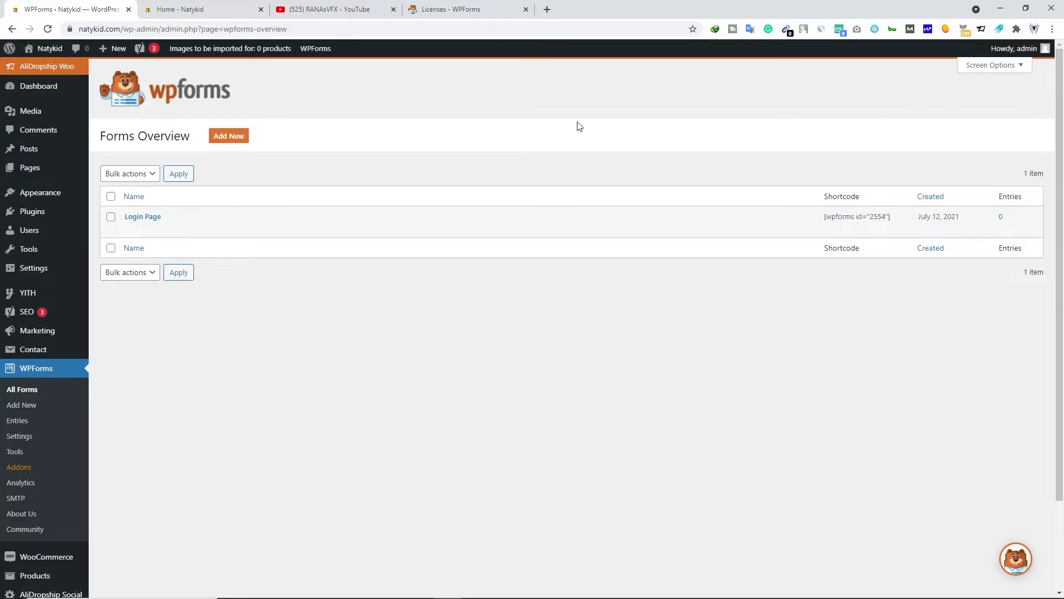
Create a new page titled 'Login'.
{"action": "mouse_move", "coordinate": [17, 168]}
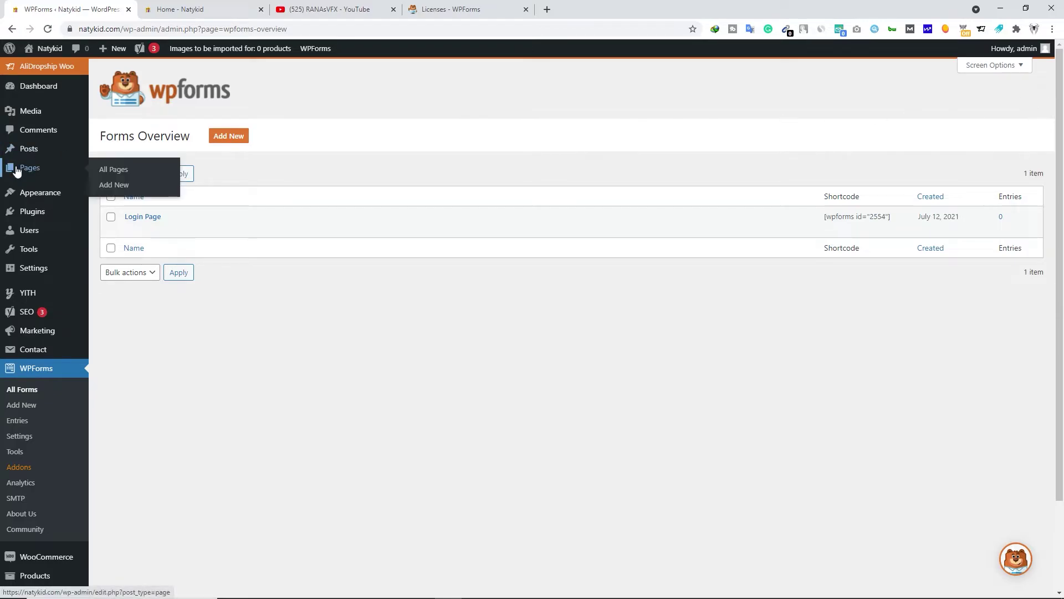
{"action": "left_click", "coordinate": [114, 185]}
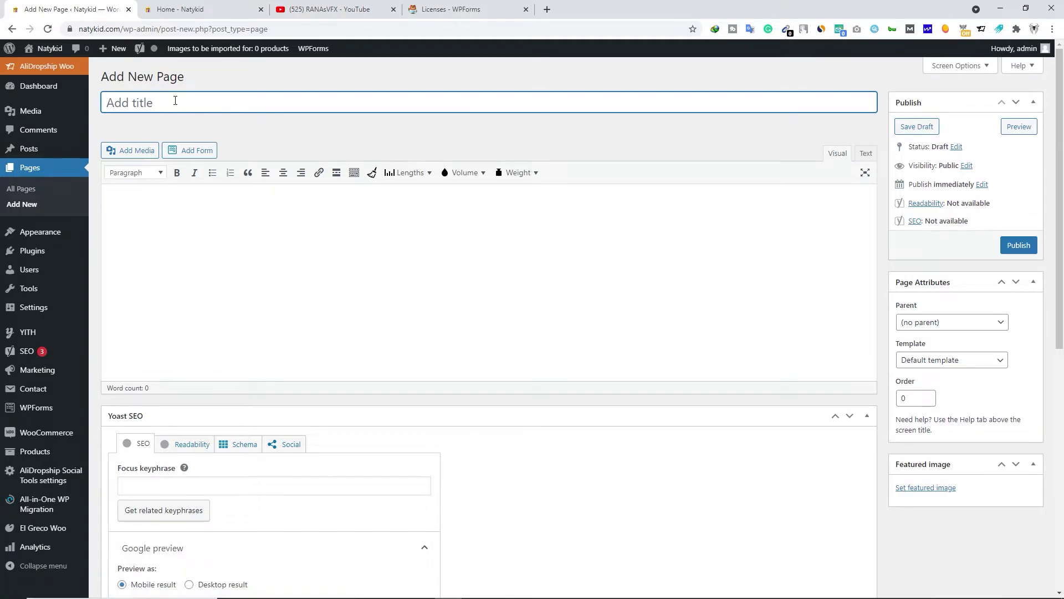
{"action": "type", "text": "Login"}
{"action": "left_click", "coordinate": [179, 209]}
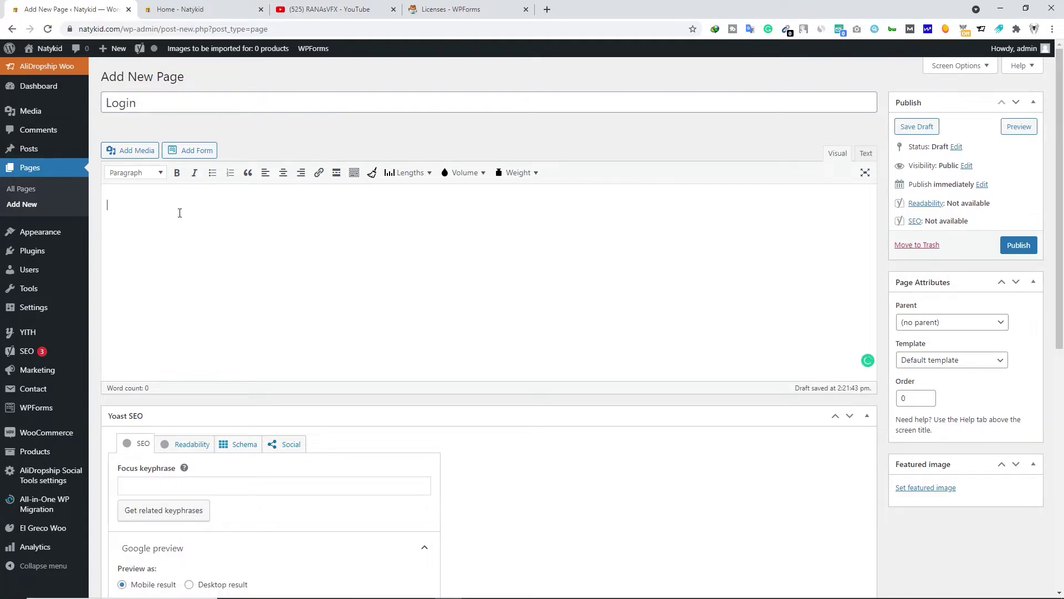
Insert the Login Page form into the page and publish it.
{"action": "left_click", "coordinate": [188, 151]}
{"action": "left_click", "coordinate": [438, 339]}
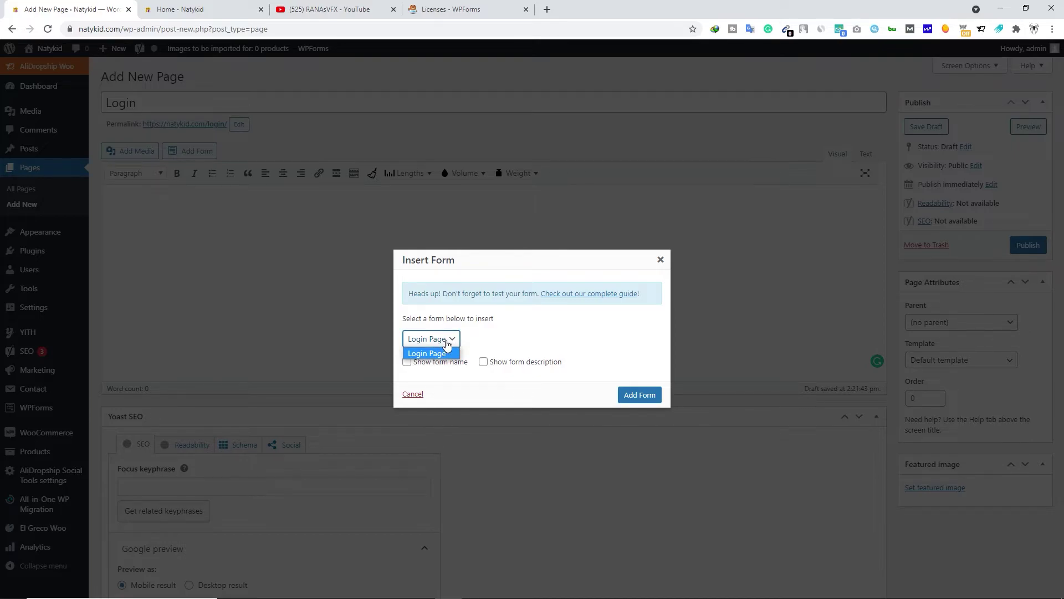
{"action": "left_click", "coordinate": [445, 354]}
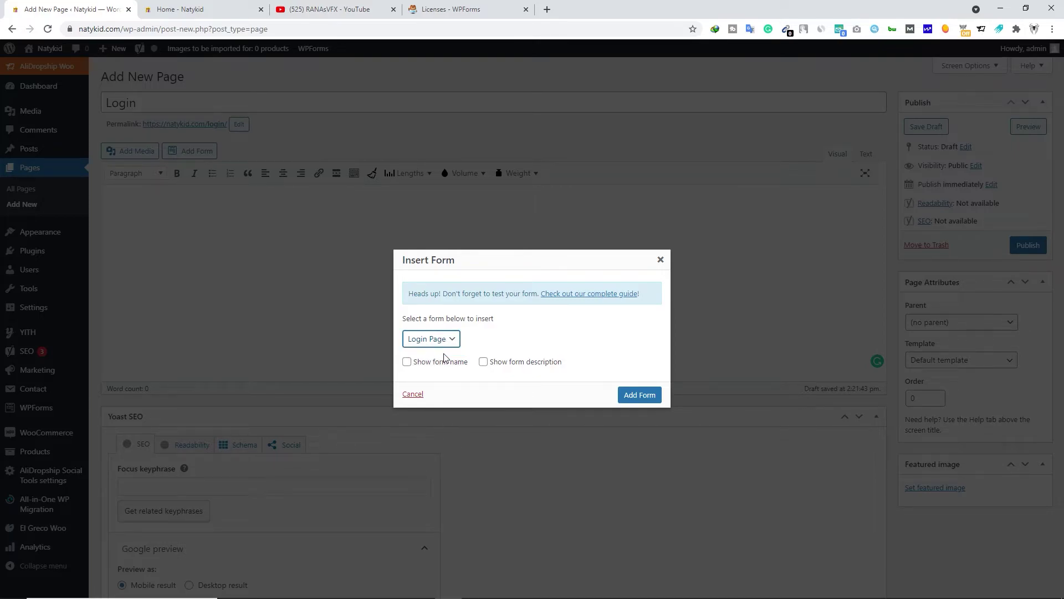
{"action": "left_click", "coordinate": [646, 400]}
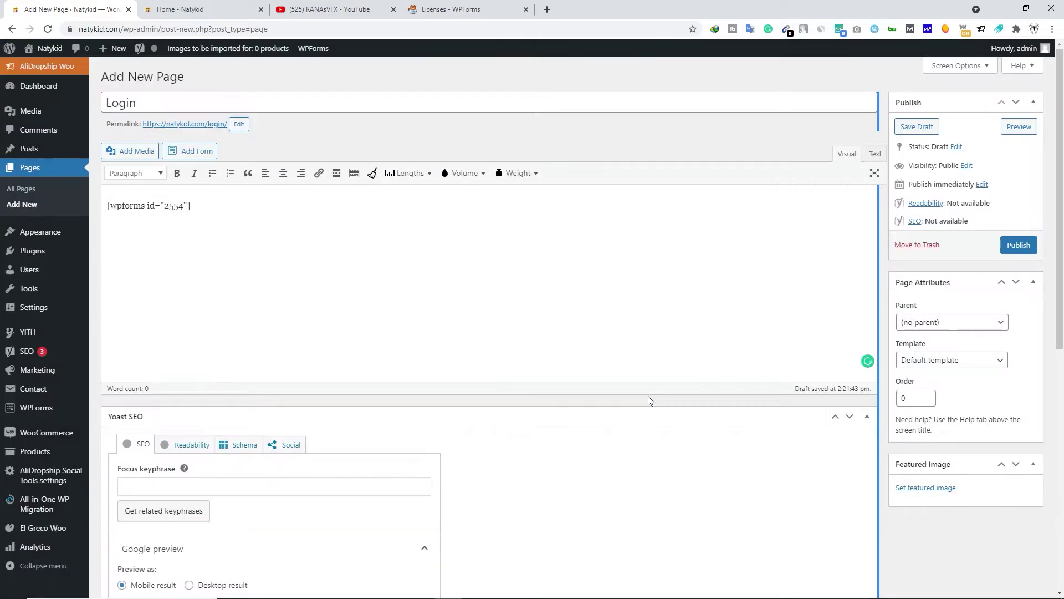
{"action": "left_click_drag", "start_coordinate": [212, 206], "coordinate": [107, 206]}
{"action": "left_click", "coordinate": [223, 214]}
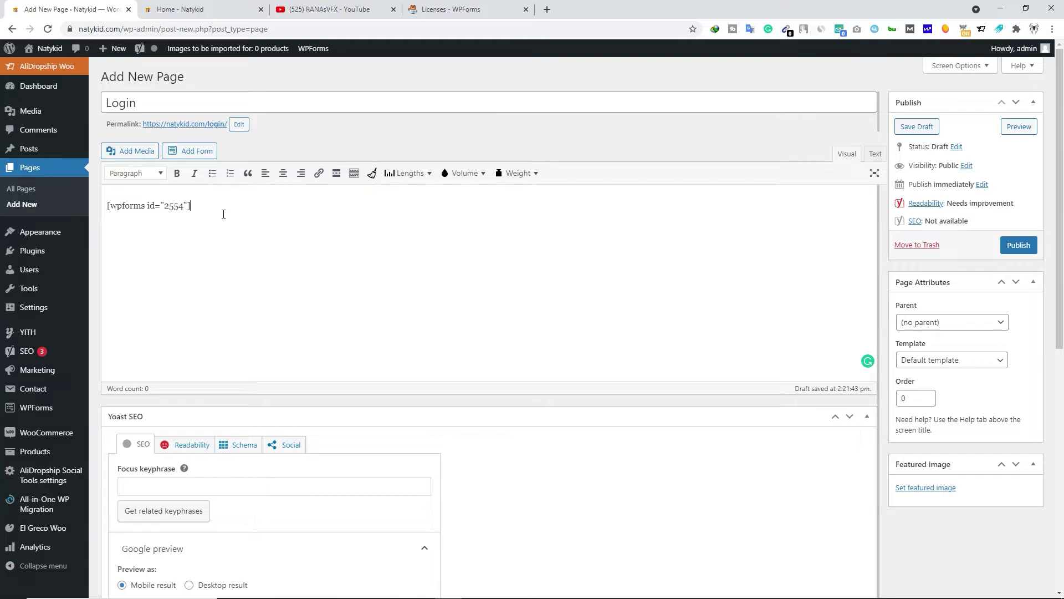
{"action": "left_click", "coordinate": [1019, 245]}
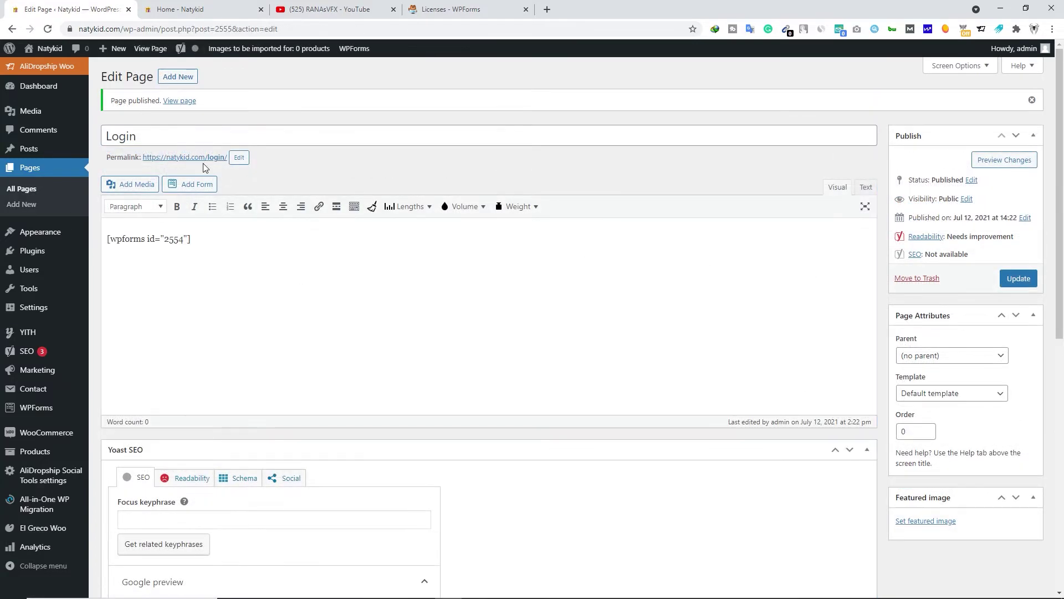
Open the Login page's permalink in a new browser tab and switch to it.
{"action": "right_click", "coordinate": [204, 157]}
{"action": "left_click", "coordinate": [217, 168]}
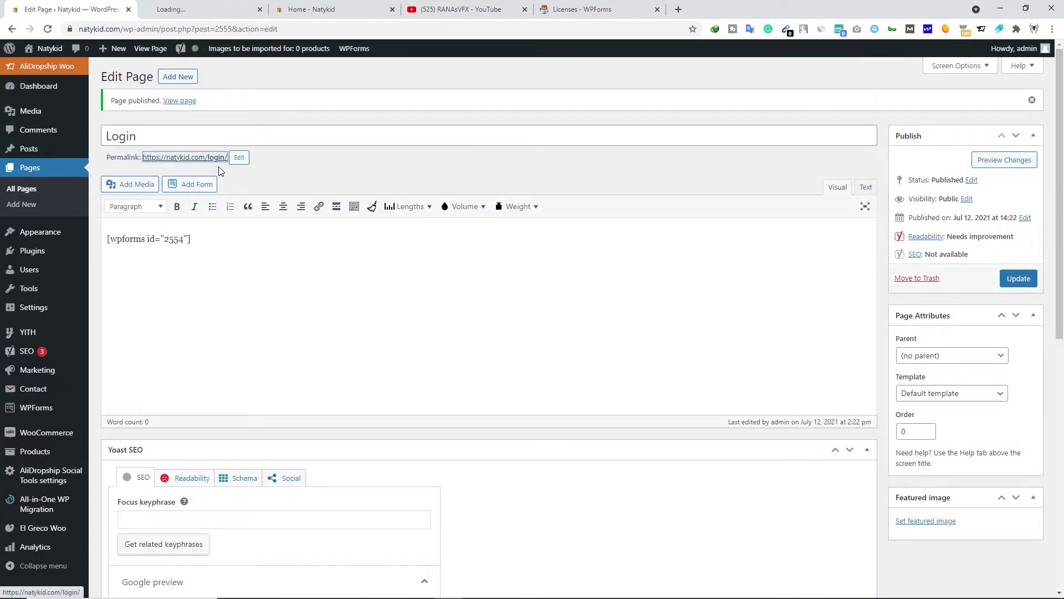
{"action": "left_click", "coordinate": [212, 6]}
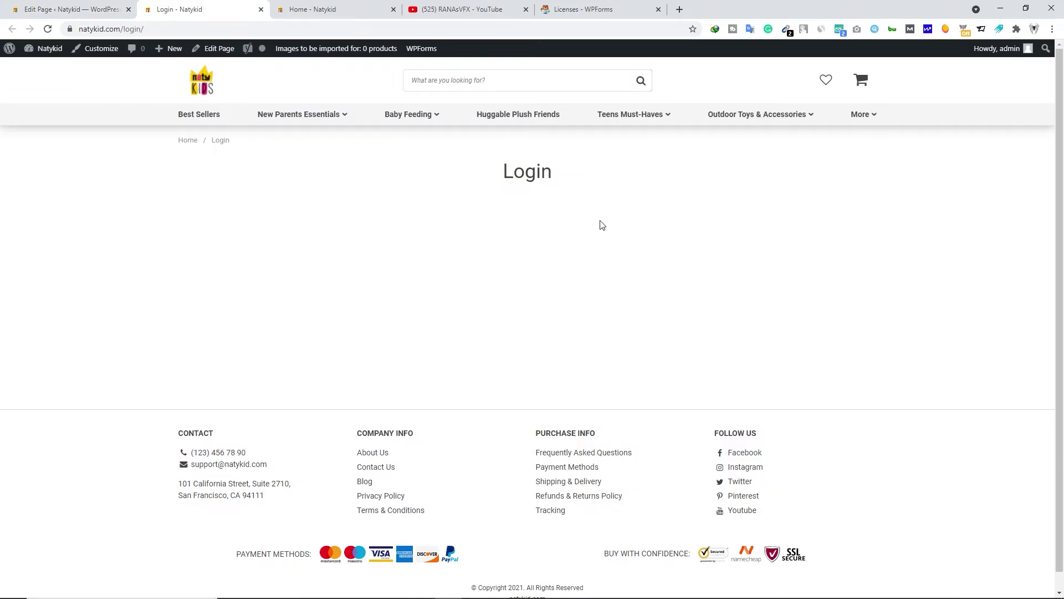
Copy the live Login page's address (natykid.com/login/) from the address bar.
{"action": "mouse_move", "coordinate": [1003, 51]}
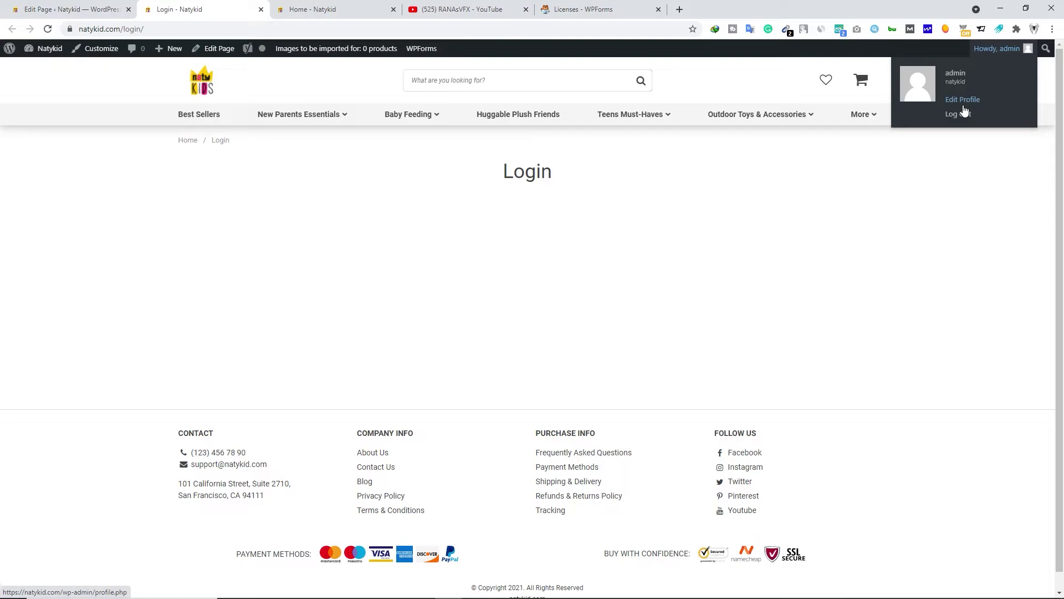
{"action": "left_click", "coordinate": [123, 31]}
{"action": "right_click", "coordinate": [123, 31]}
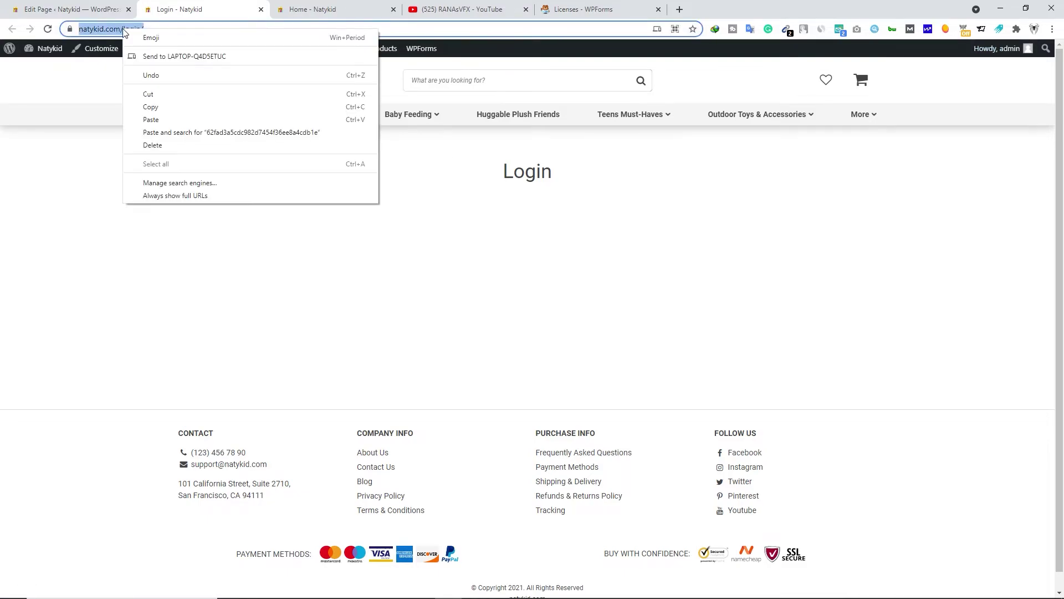
{"action": "left_click", "coordinate": [147, 107]}
{"action": "left_click", "coordinate": [108, 202]}
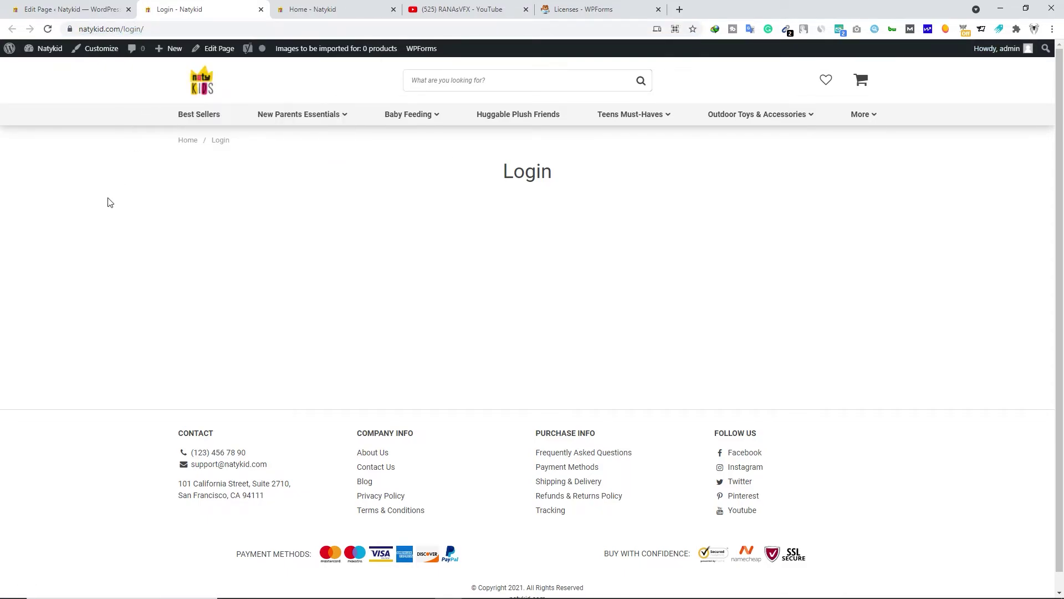